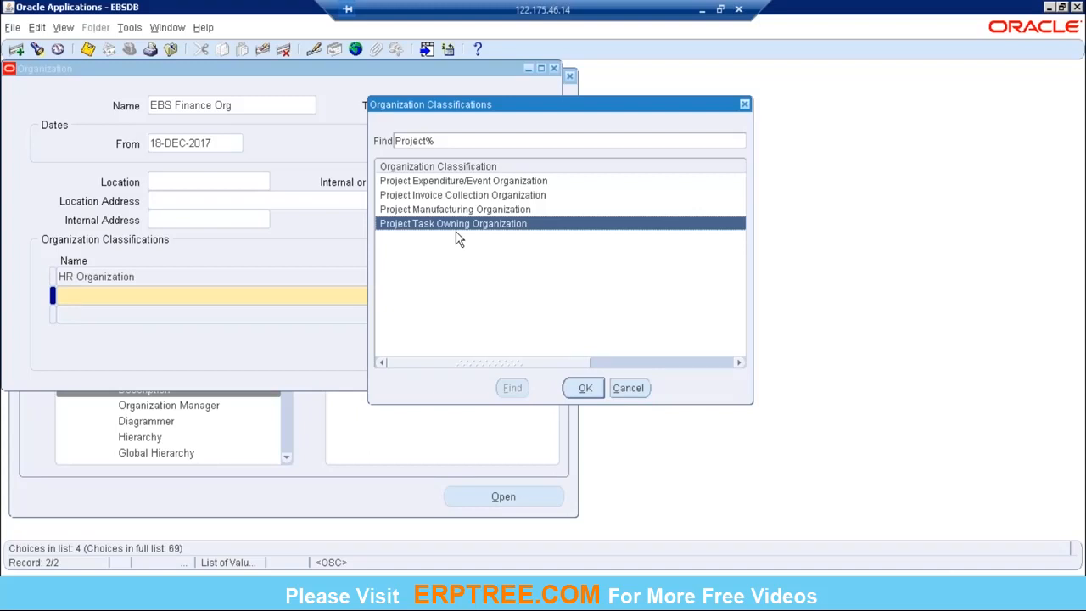
Step: Add the Project Task Owning Organization classification to EBS Finance Org, enable it and save the record
click(594, 389)
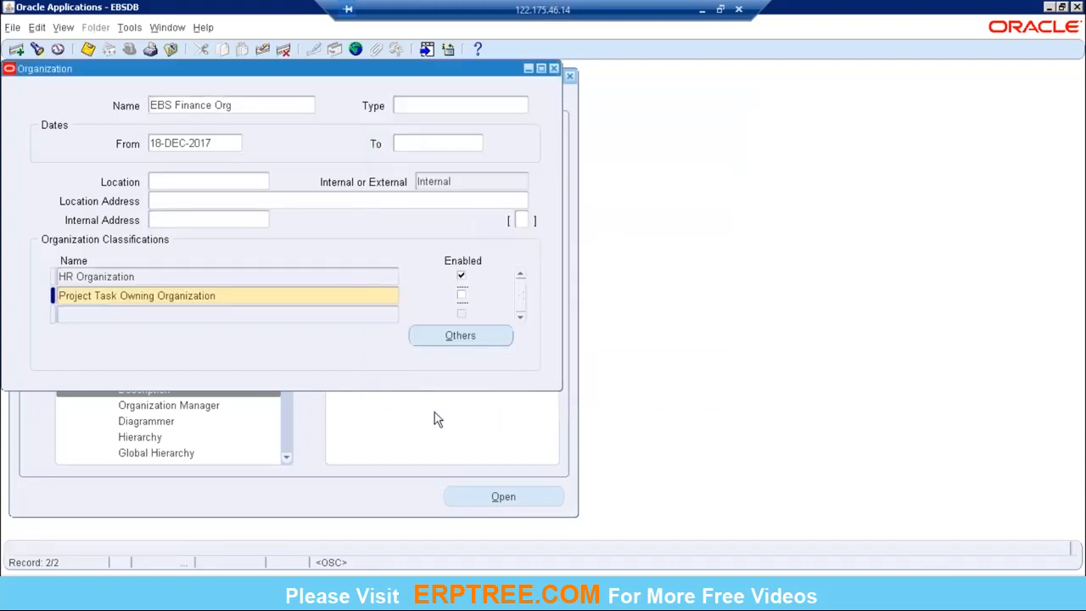
click(239, 297)
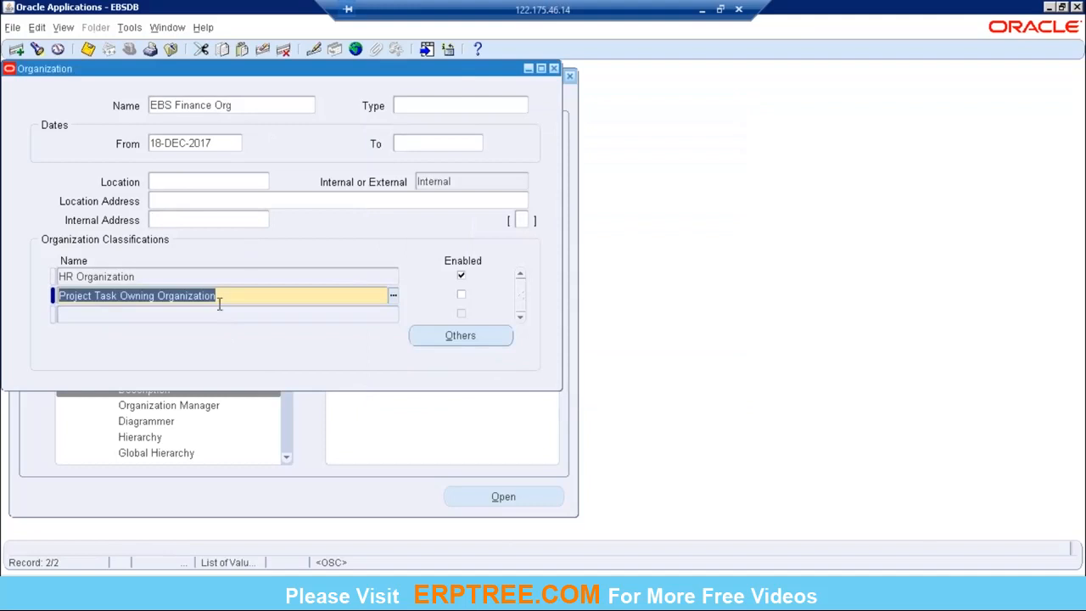
drag(221, 296, 114, 297)
click(460, 295)
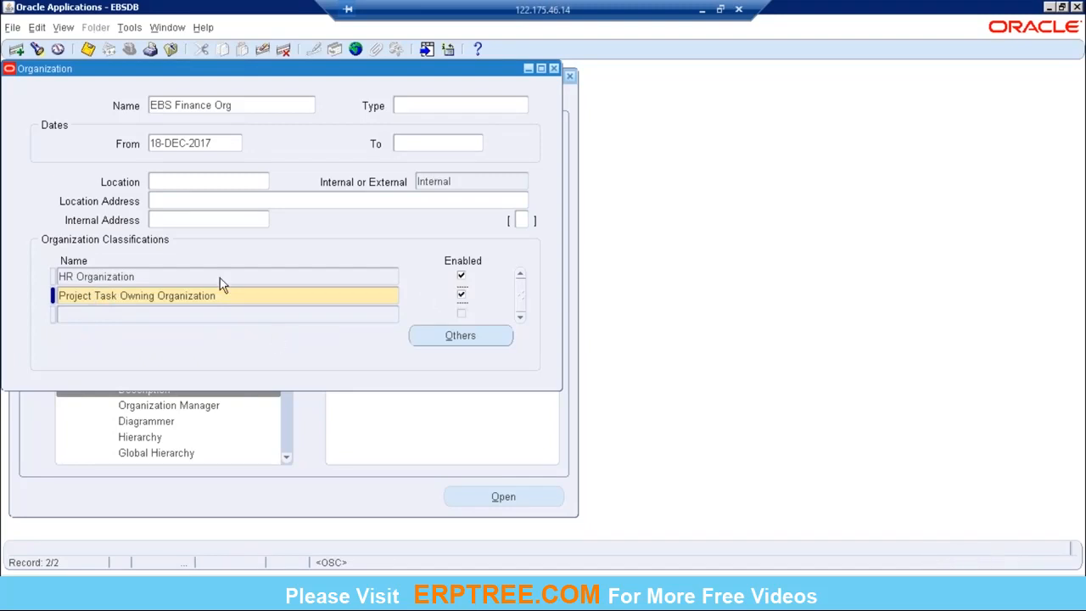
click(87, 49)
Step: Search for organization classifications matching Project% in the next empty classification row of EBS Finance Org
click(190, 315)
text(Project%)
key(Tab)
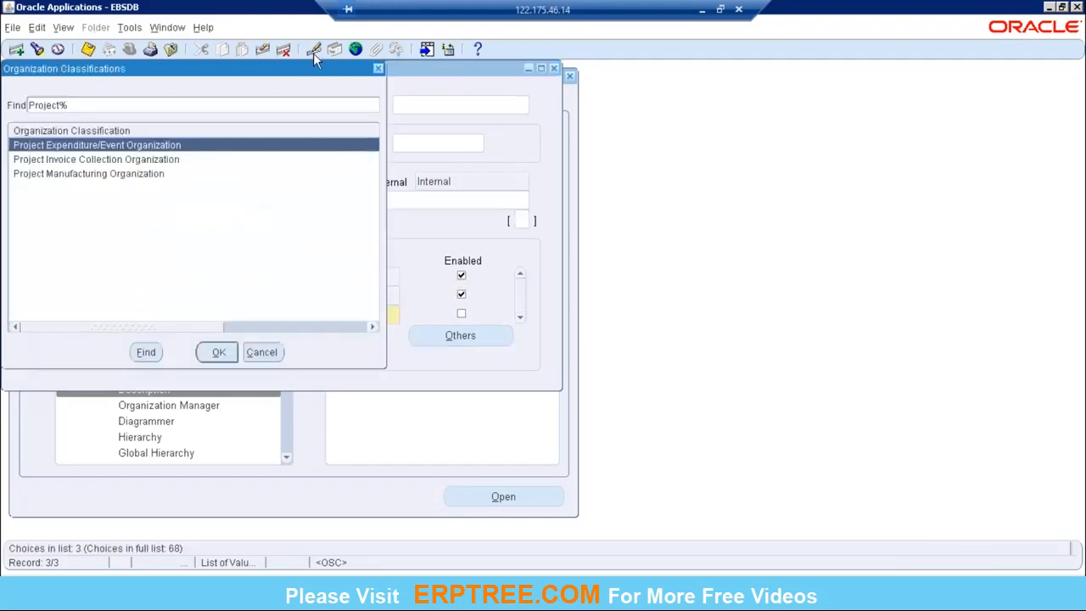
drag(291, 71, 685, 127)
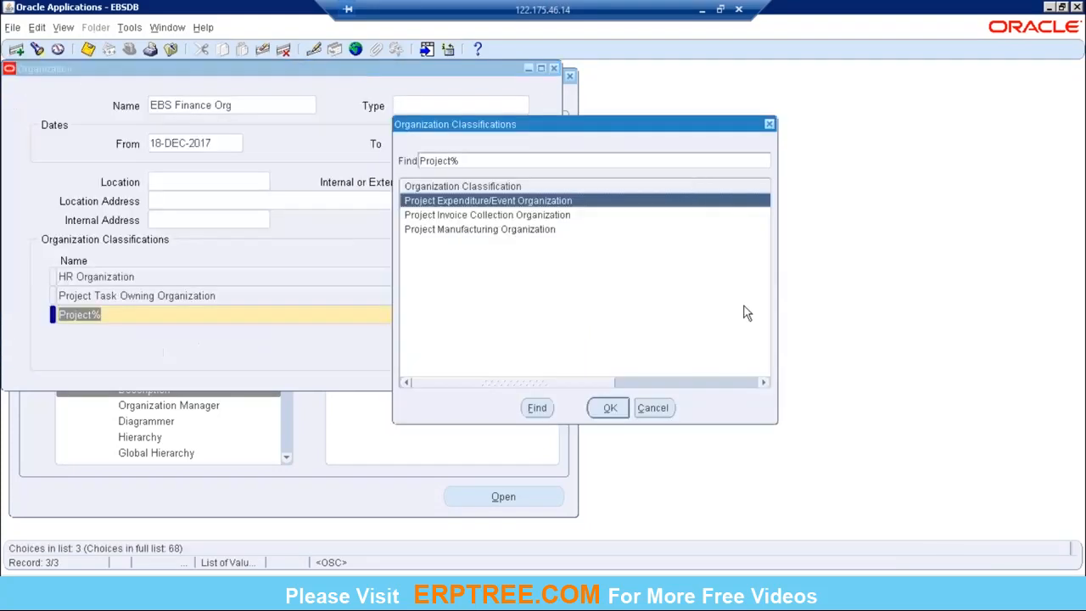
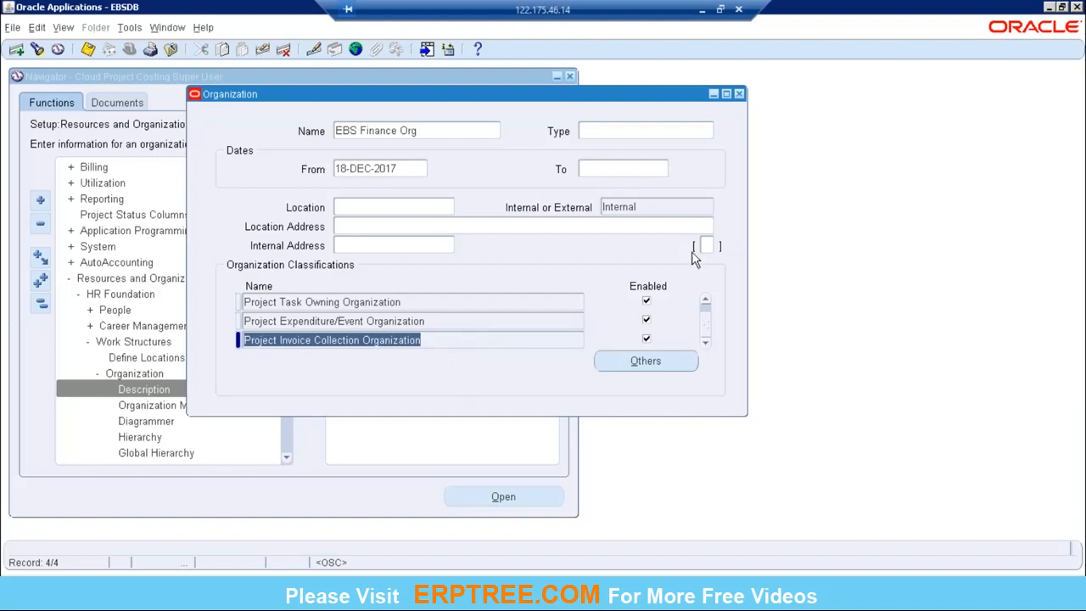
Step: Switch to the PA workbook in Excel and review the project classifications listed for EBS Finance Org, E52 to E54
click(701, 9)
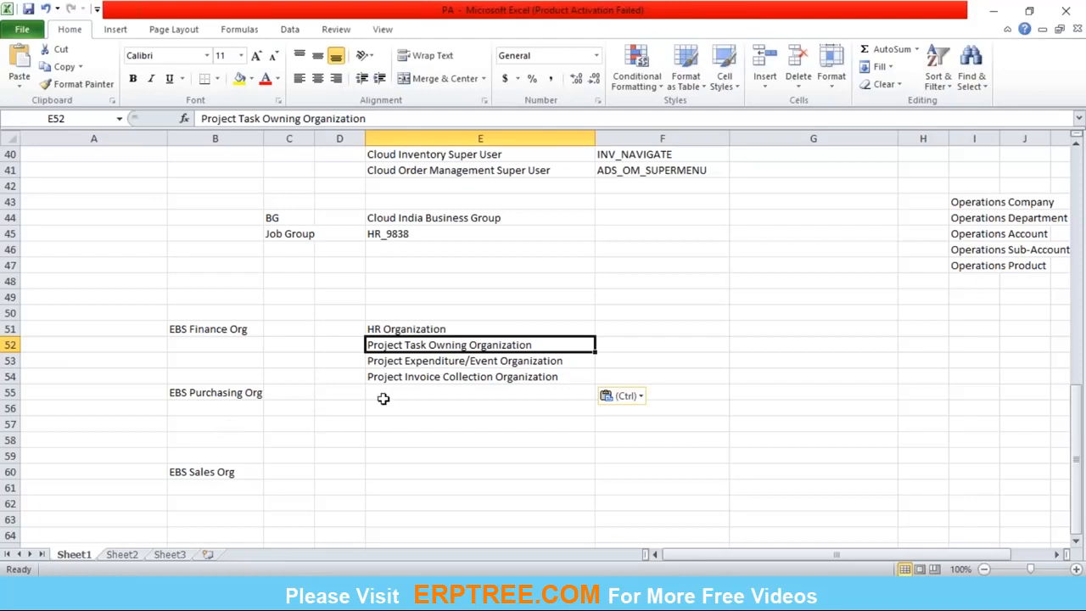
click(404, 378)
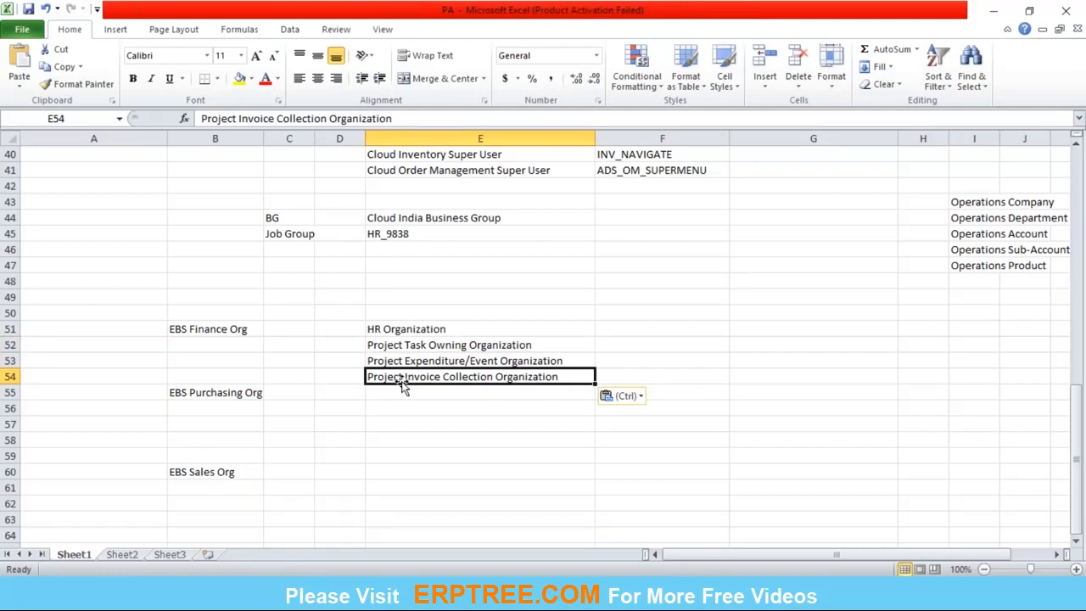
drag(396, 346, 404, 373)
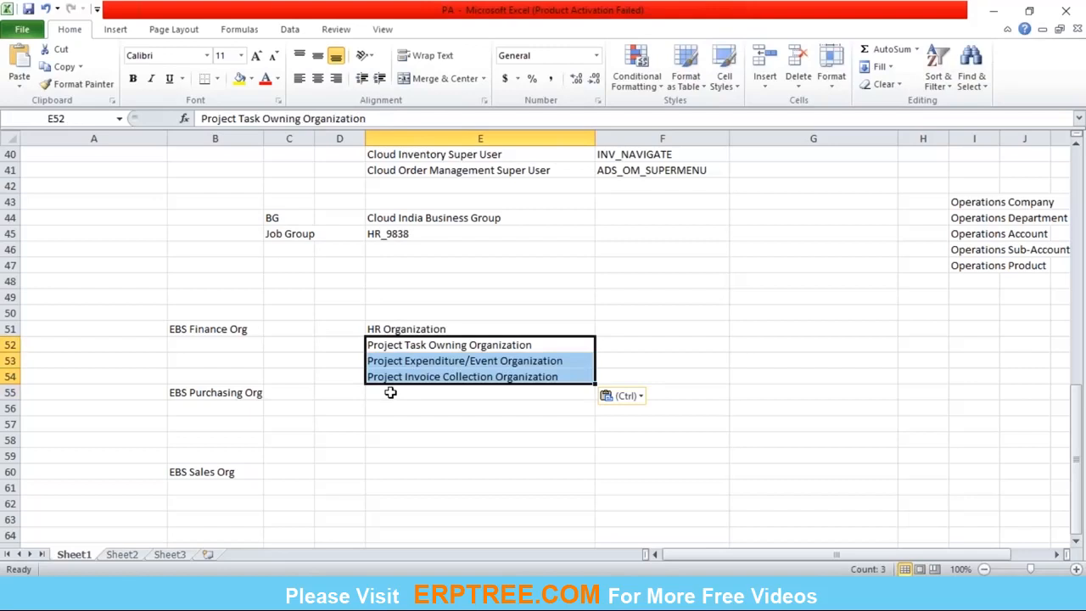
click(390, 393)
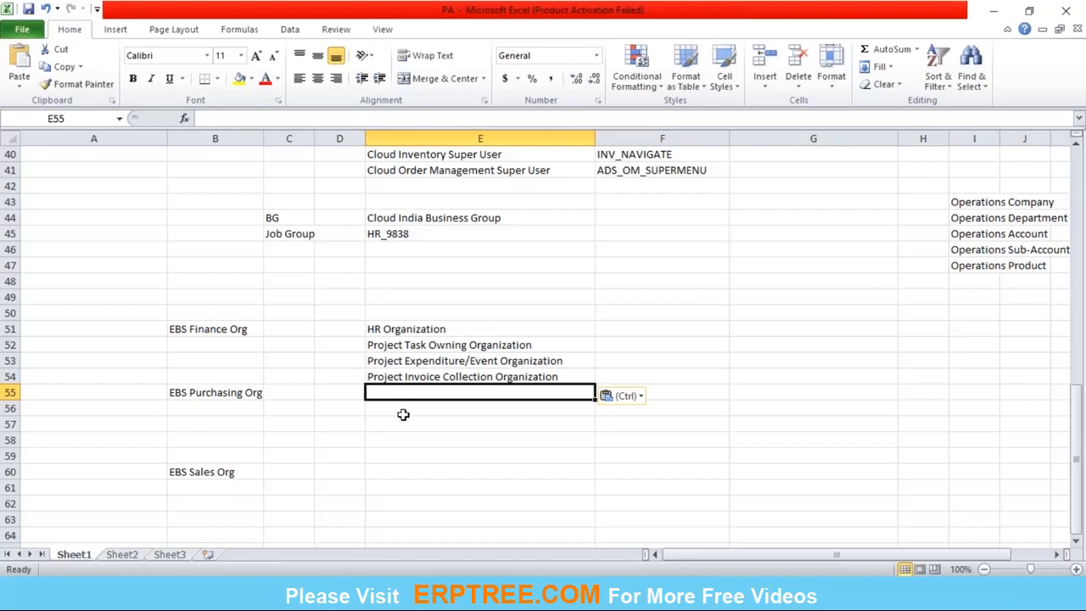
mouse_move(721, 598)
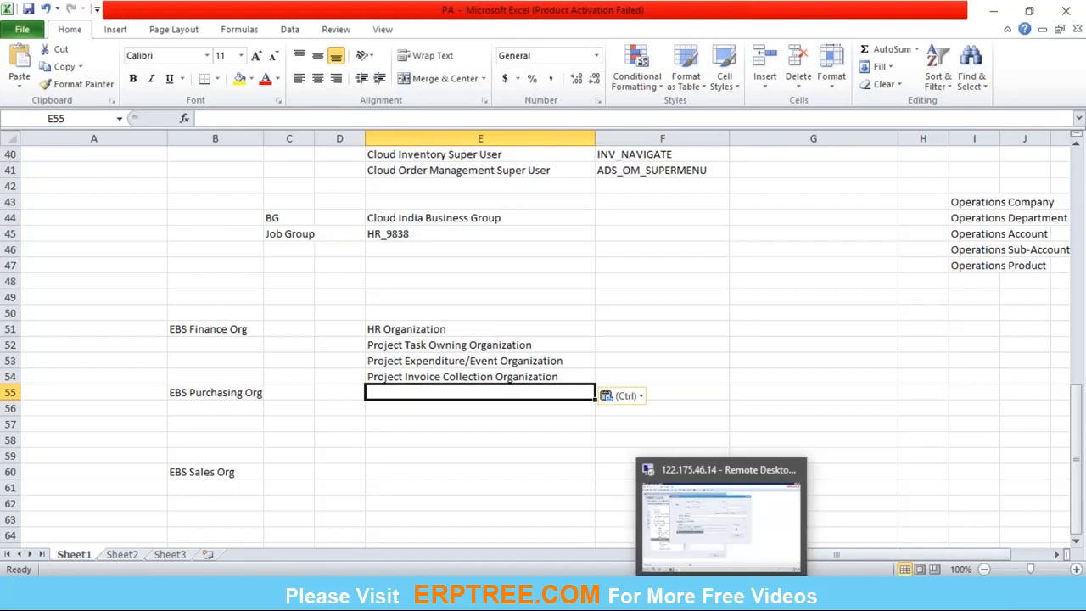
click(694, 553)
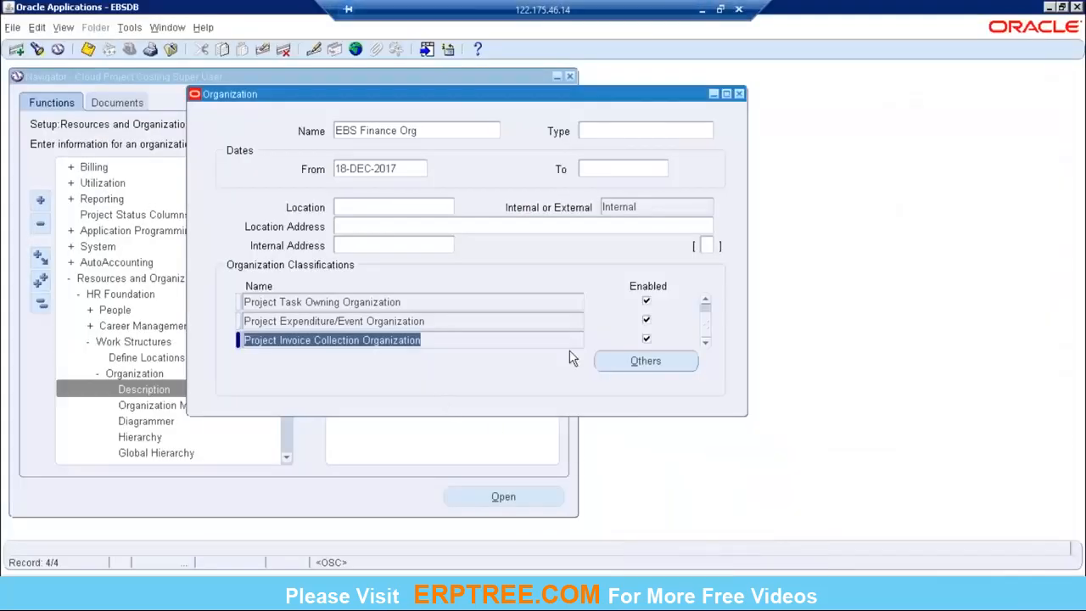
Step: In Oracle Applications, review EBS Finance Org's assigned classifications, focusing on Project Task Owning Organization and Project Expenditure/Event Organization
click(706, 300)
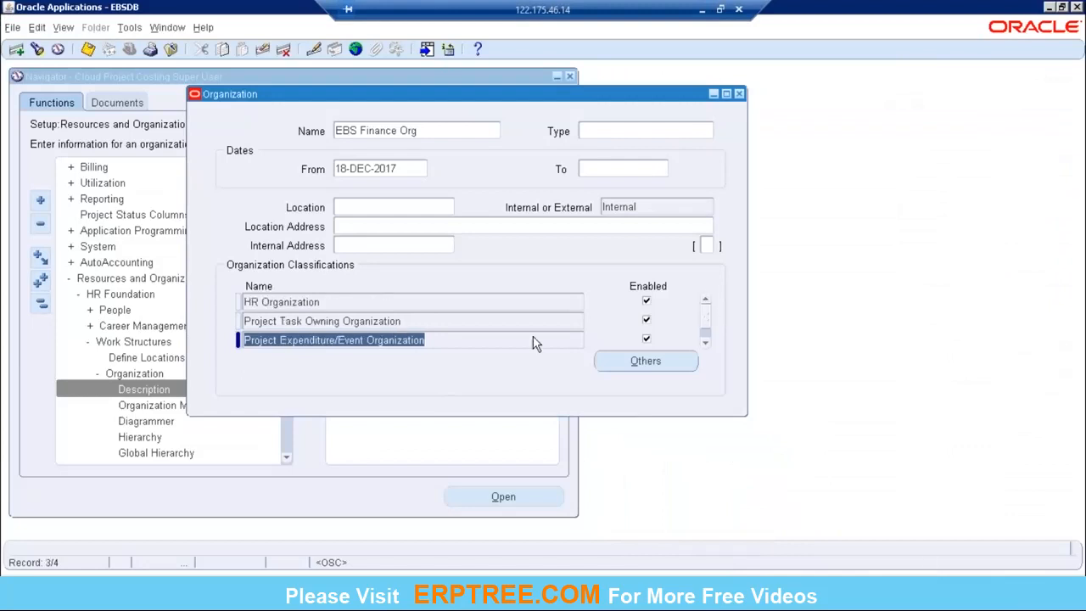
click(705, 343)
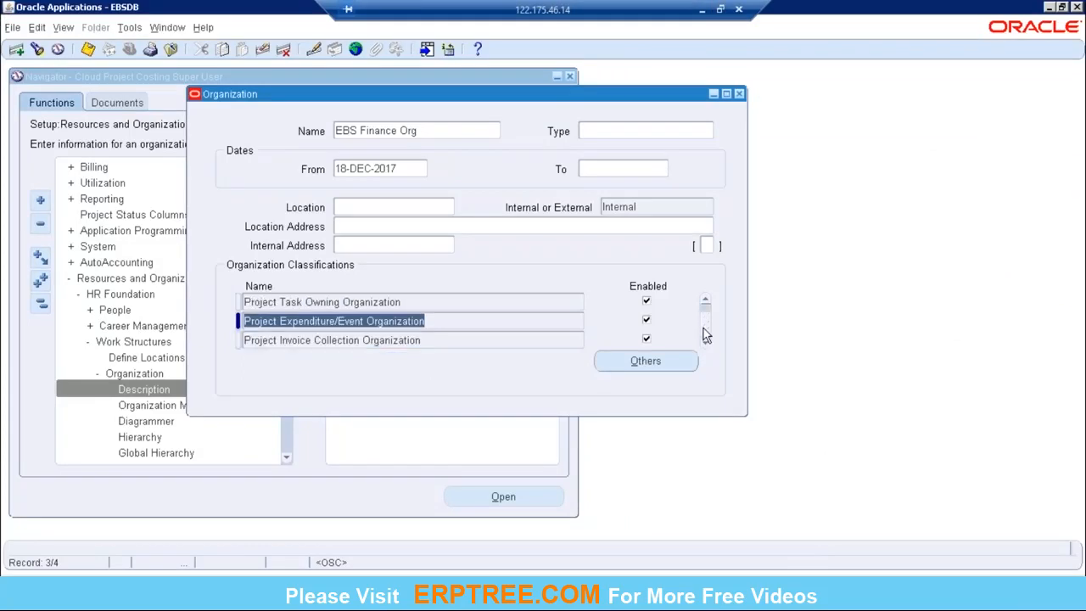
click(705, 300)
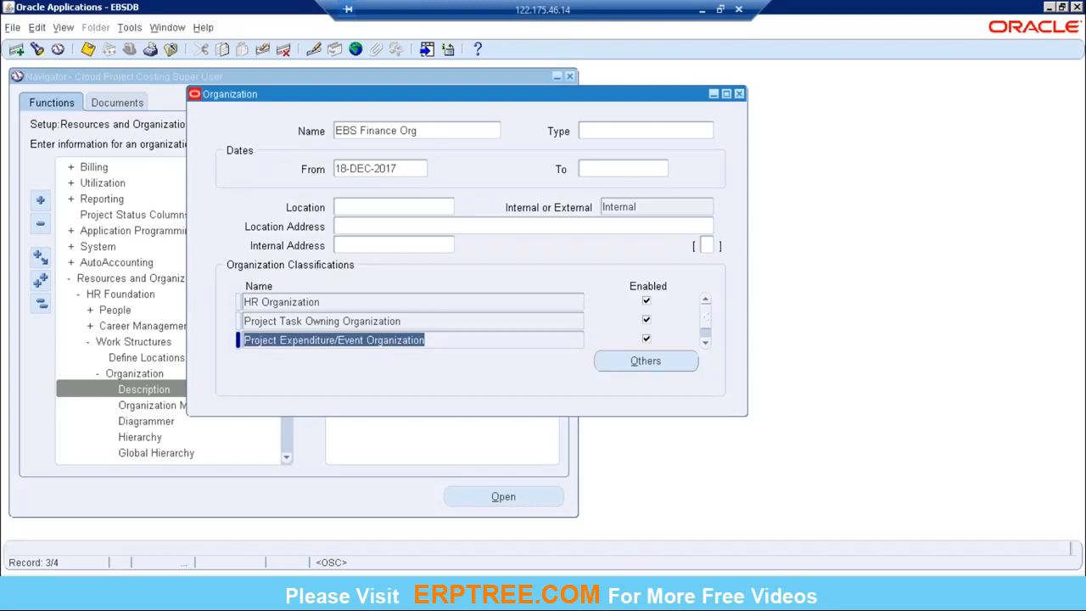
click(376, 131)
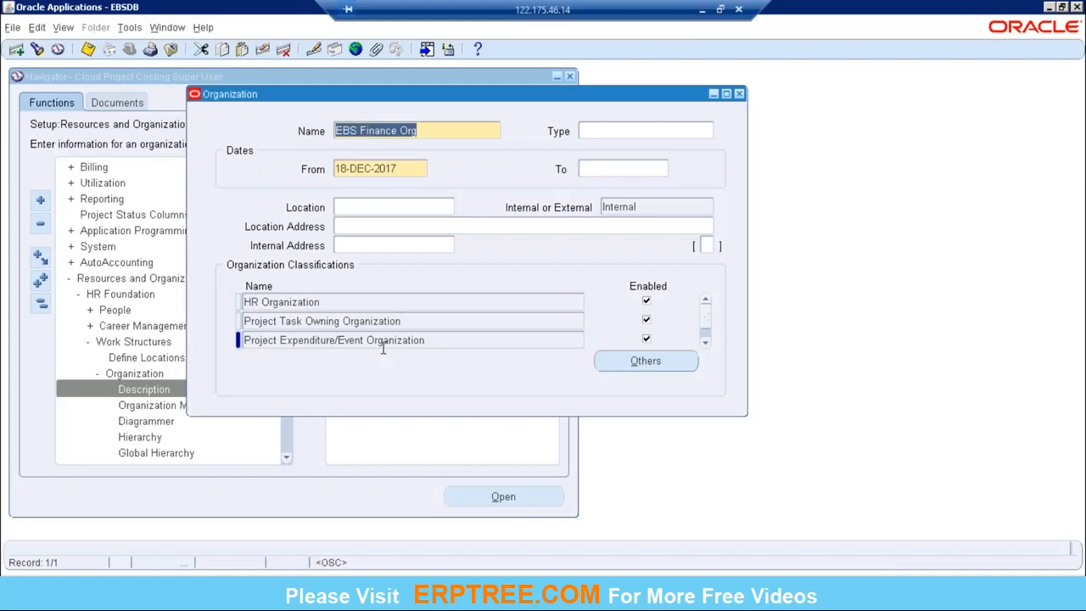
click(316, 321)
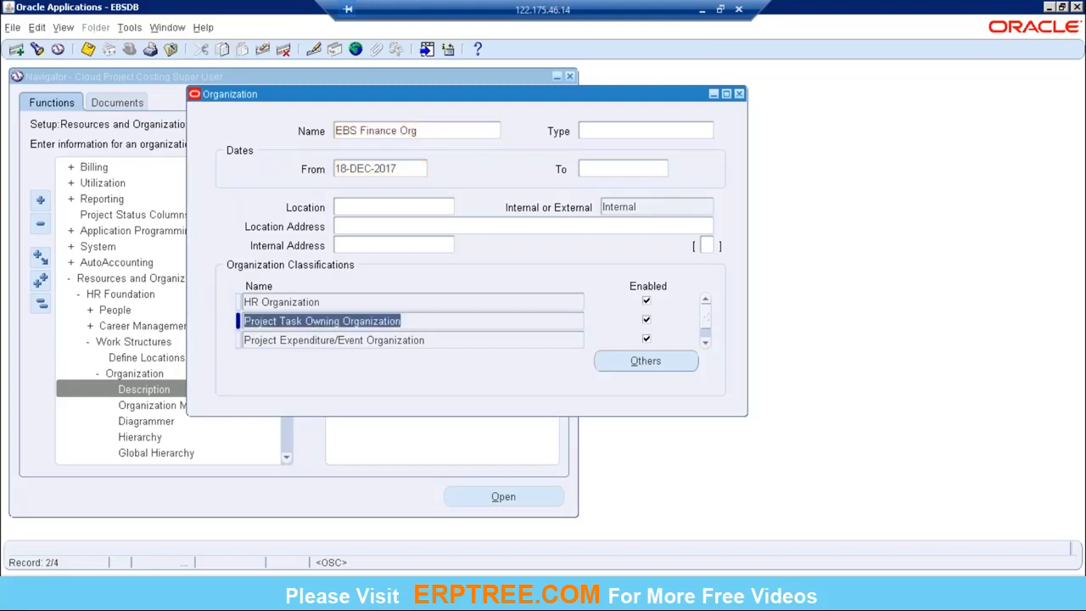
click(321, 340)
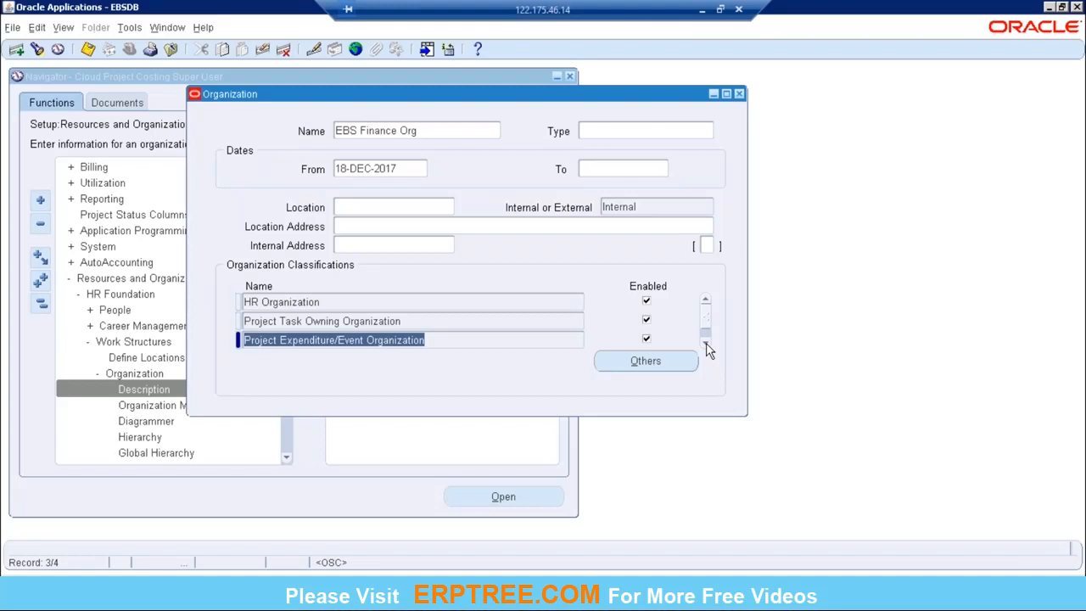
click(418, 136)
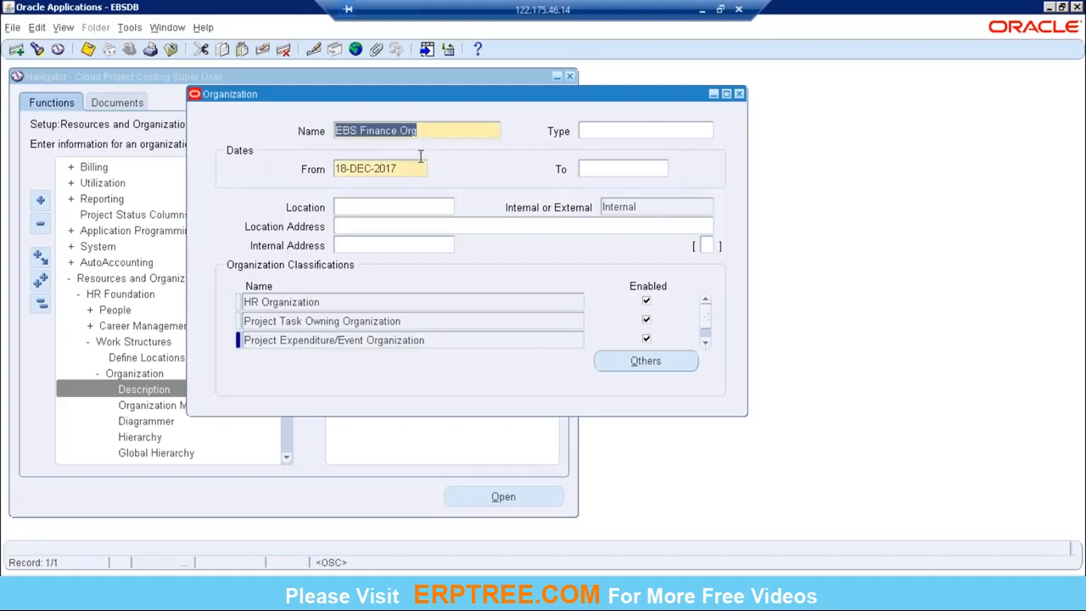
click(337, 321)
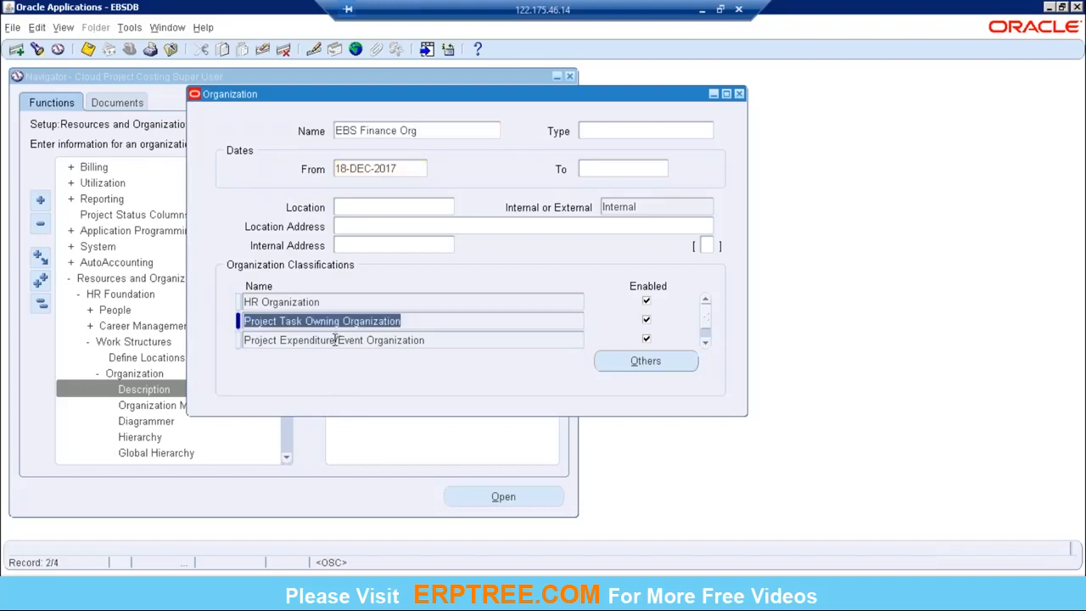
click(335, 341)
click(706, 344)
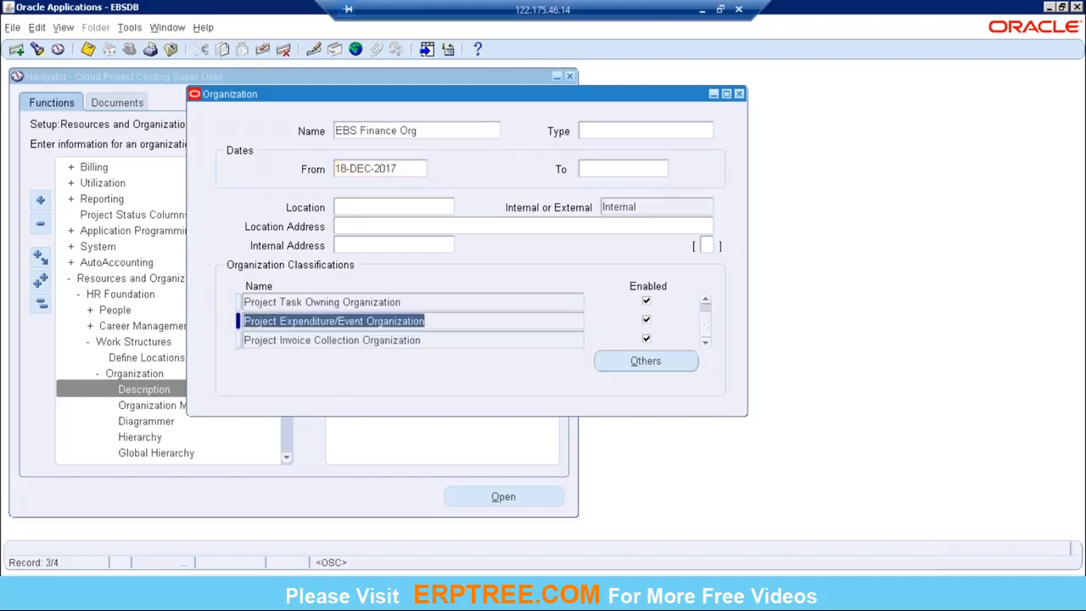
Step: Examine the EBS Finance Org name together with its Project Invoice Collection Organization classification
click(419, 131)
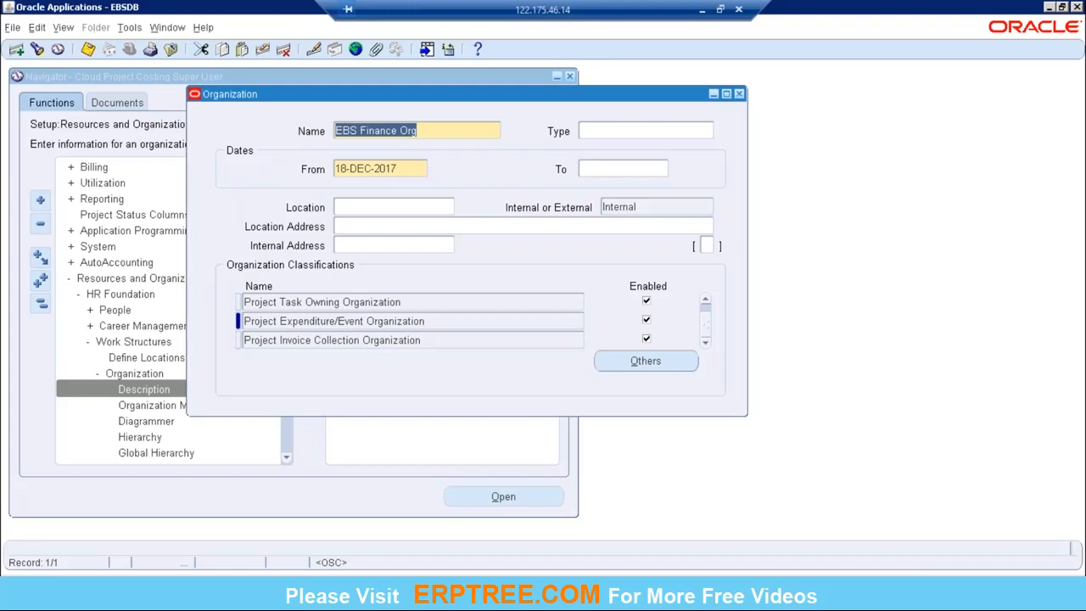
click(421, 131)
drag(422, 130, 328, 130)
click(392, 339)
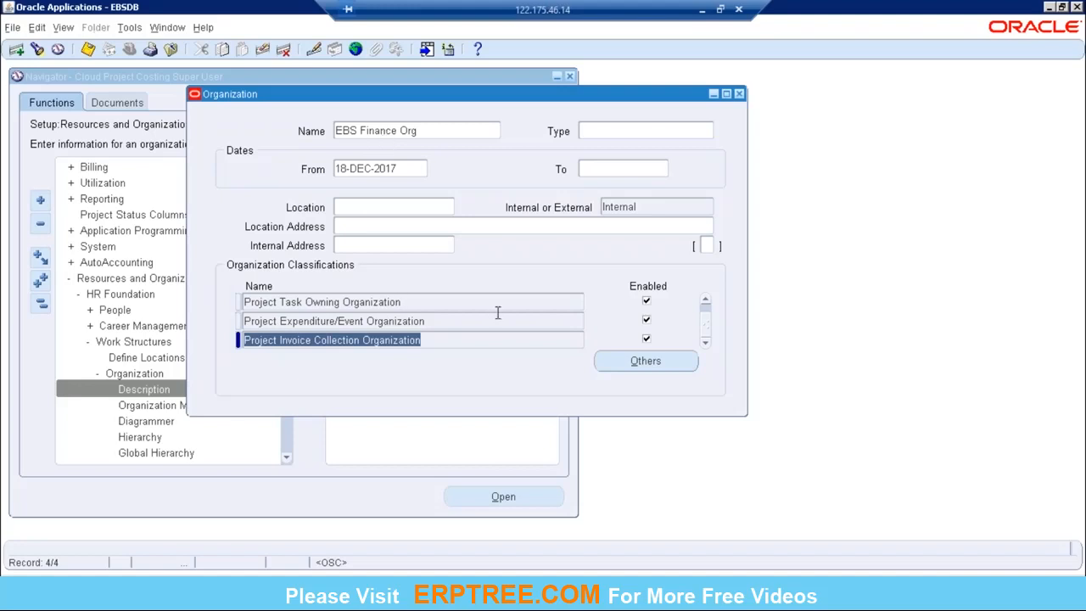
click(417, 134)
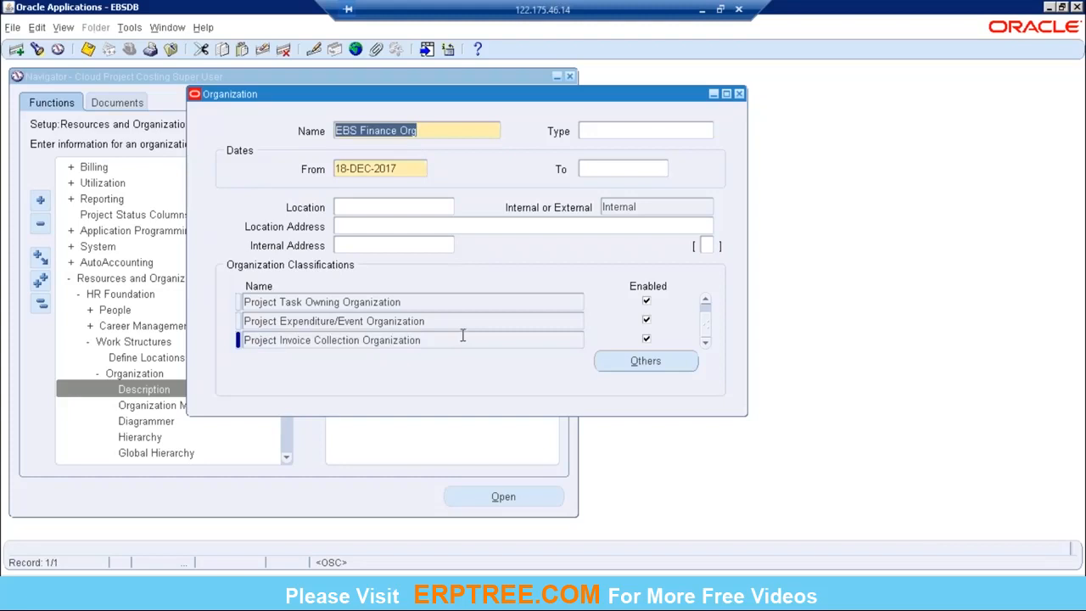
Step: Go through EBS Finance Org's classification rows in order, starting from HR Organization
click(705, 301)
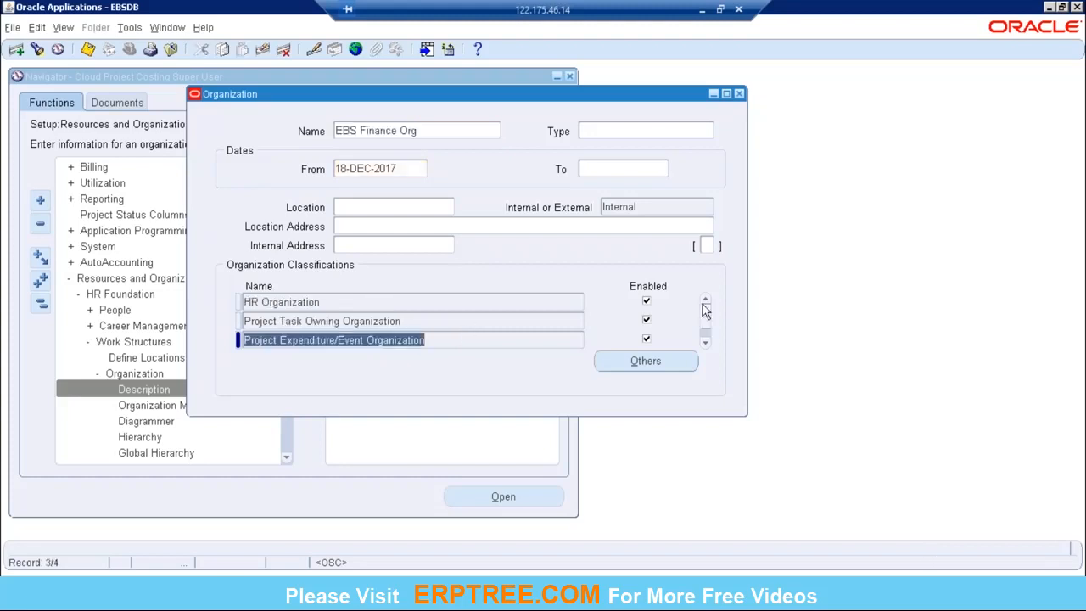
click(340, 303)
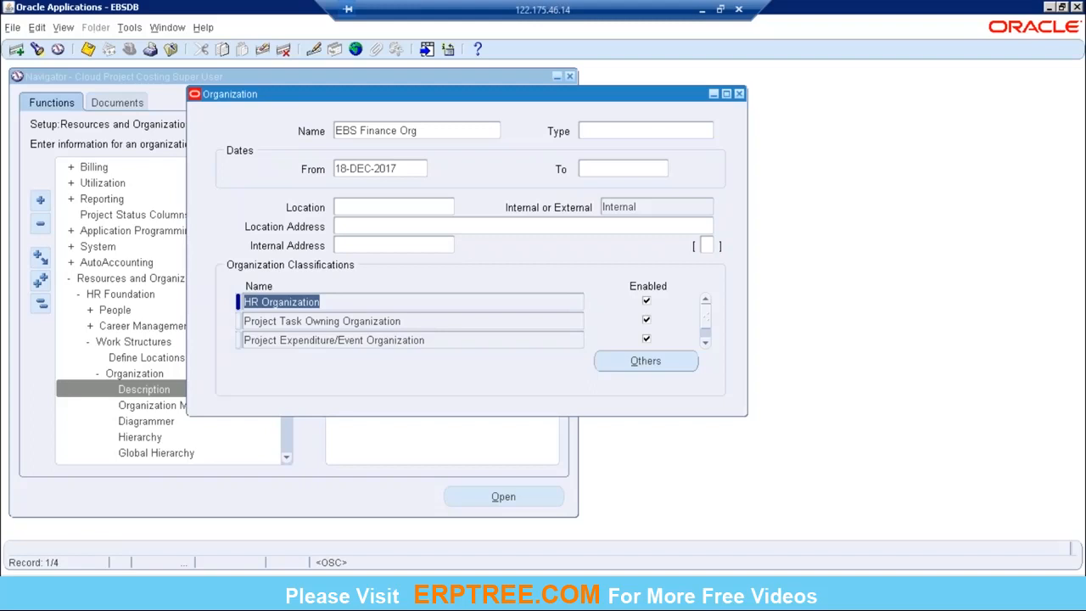
click(427, 131)
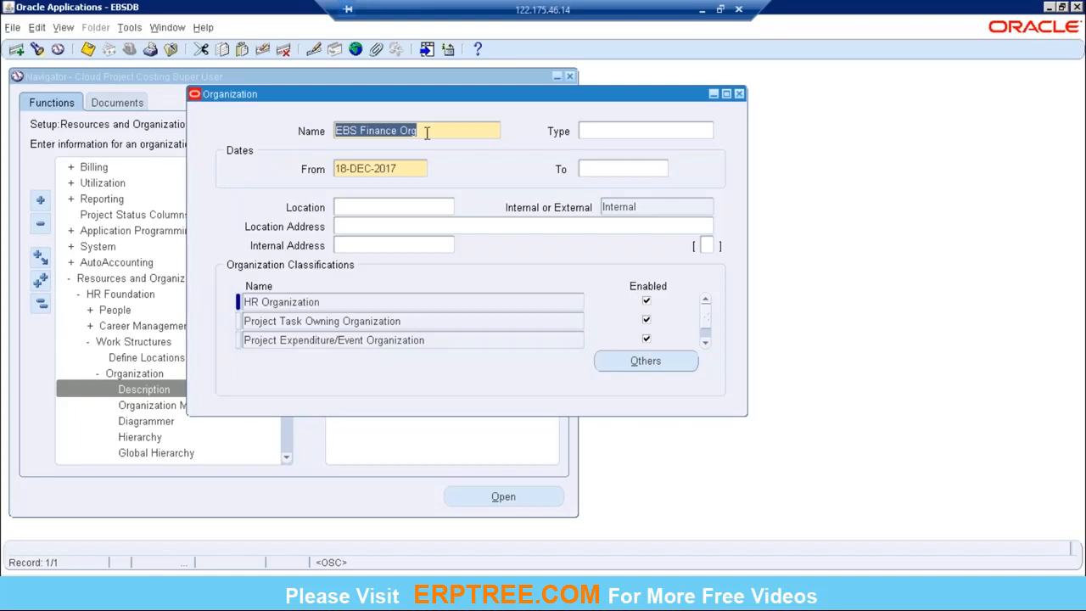
click(327, 303)
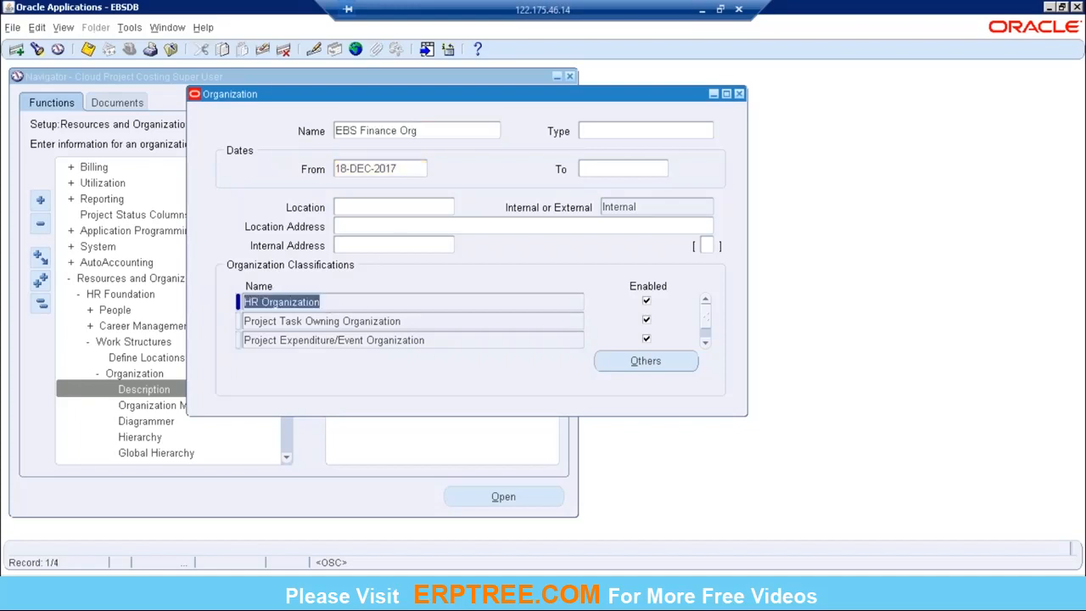
click(346, 322)
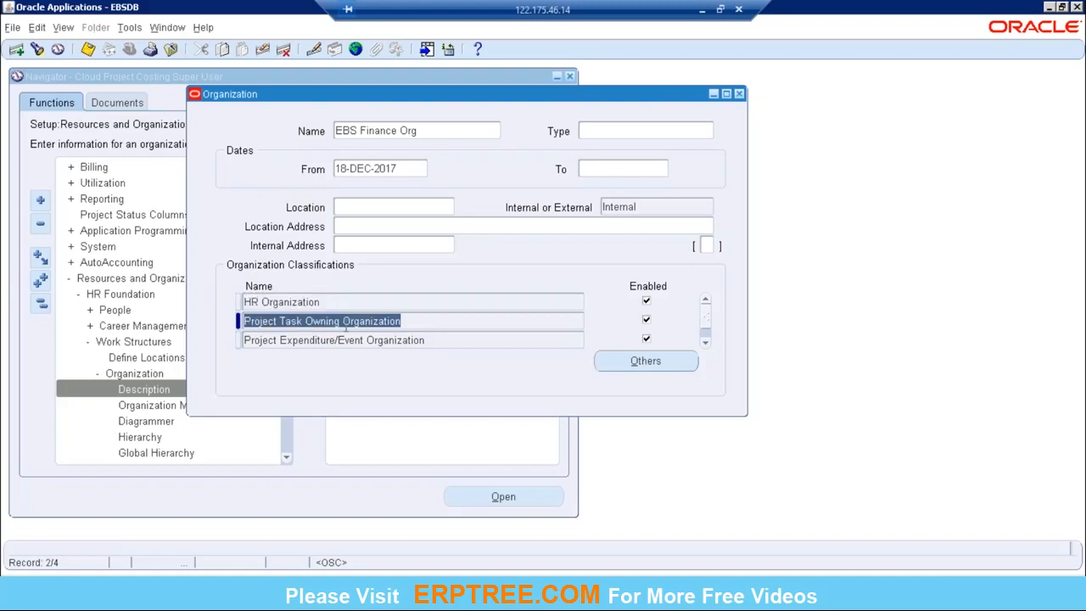
click(351, 339)
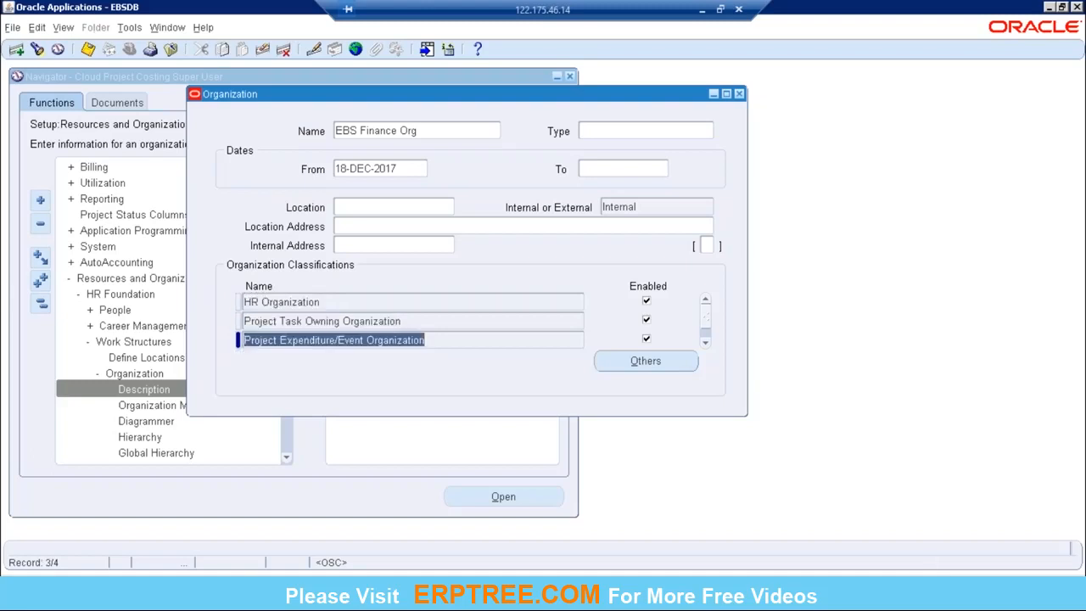
click(705, 343)
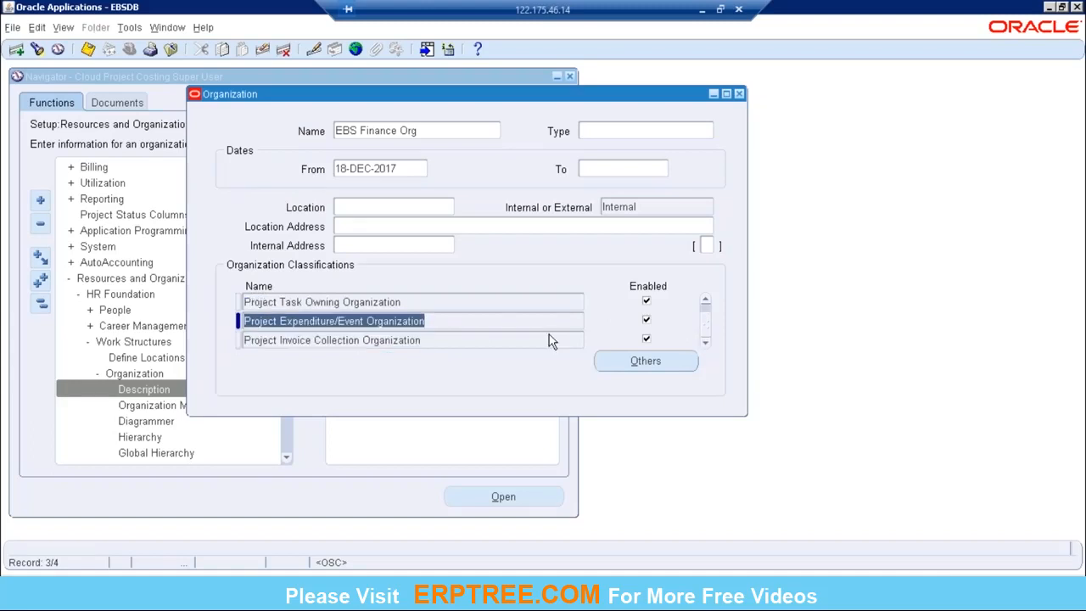
Step: Open the additional Project Type Class Information for the Project Task Owning Organization classification and move its dialog clear of the classification list
click(435, 303)
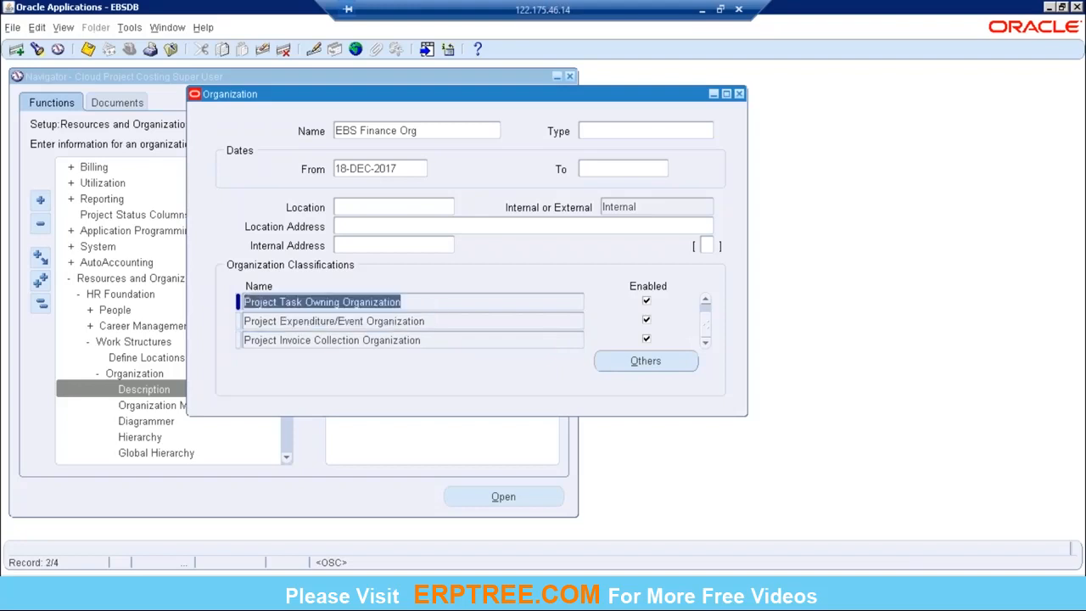
click(604, 362)
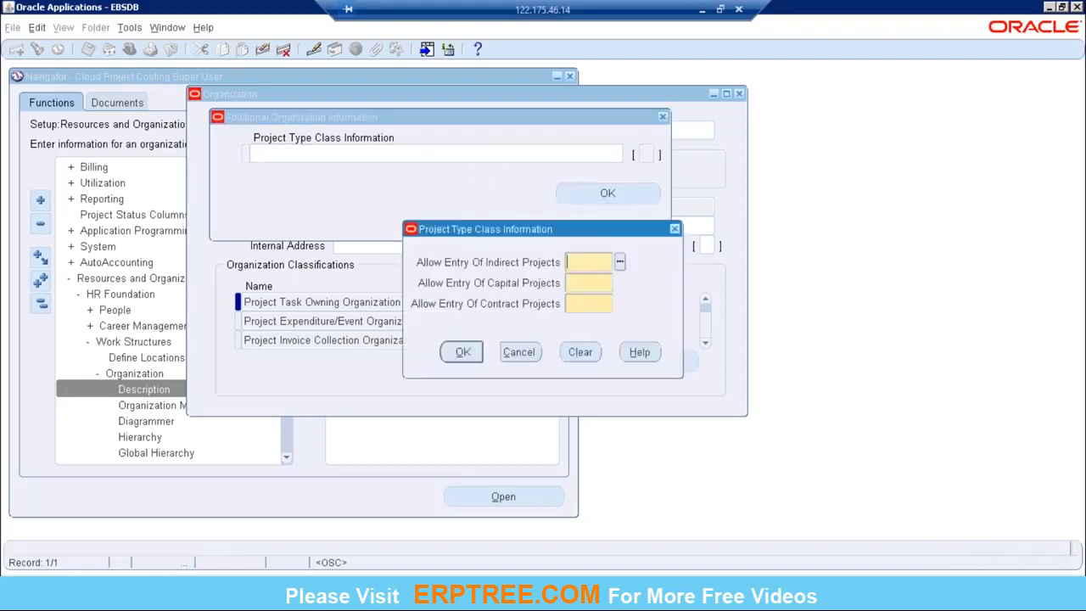
drag(498, 237, 736, 181)
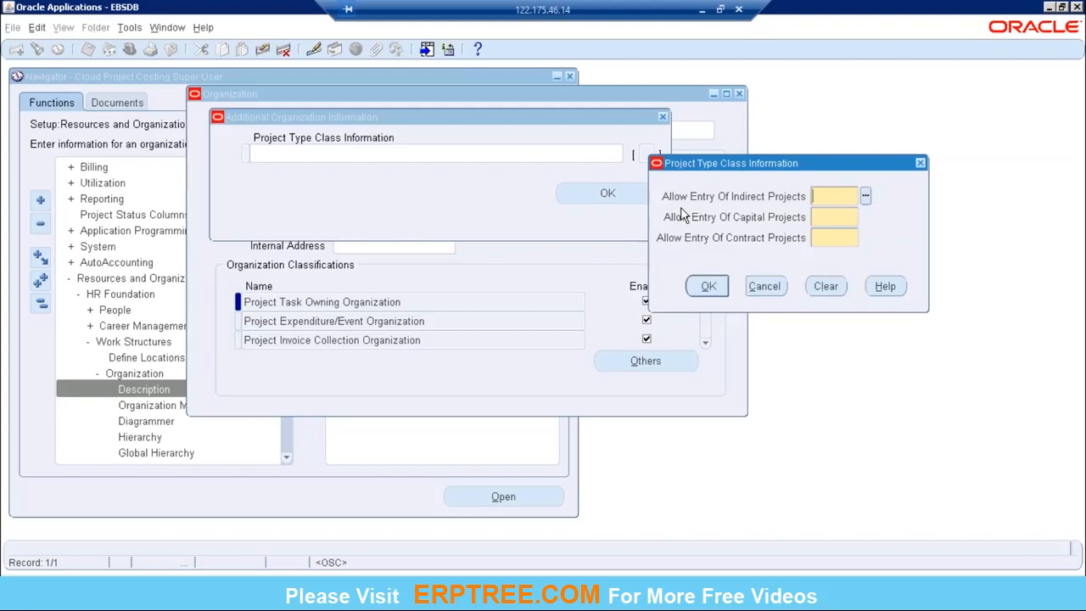
Step: Look up the EBS Finance Org entry in the PA workbook in Excel and return to the Project Type Class Information dialog
click(703, 12)
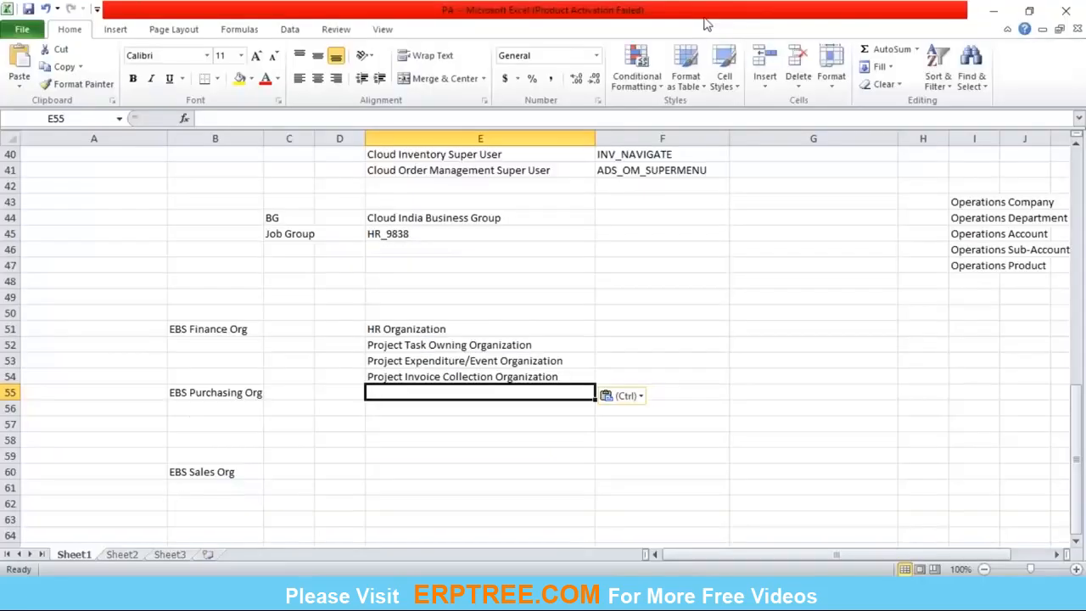
click(204, 332)
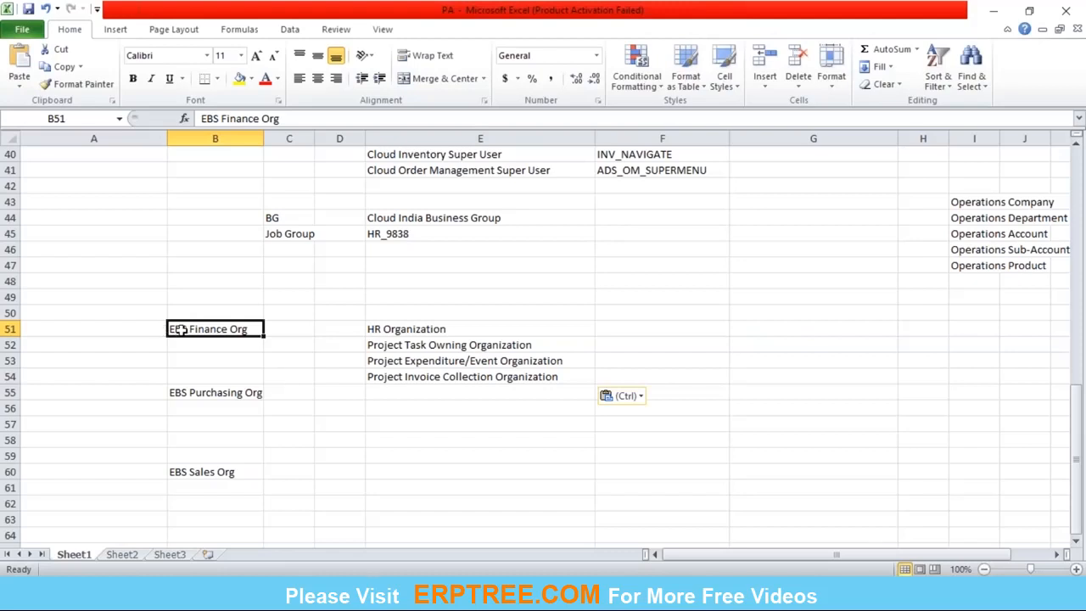
key(Down)
key(Up)
click(734, 594)
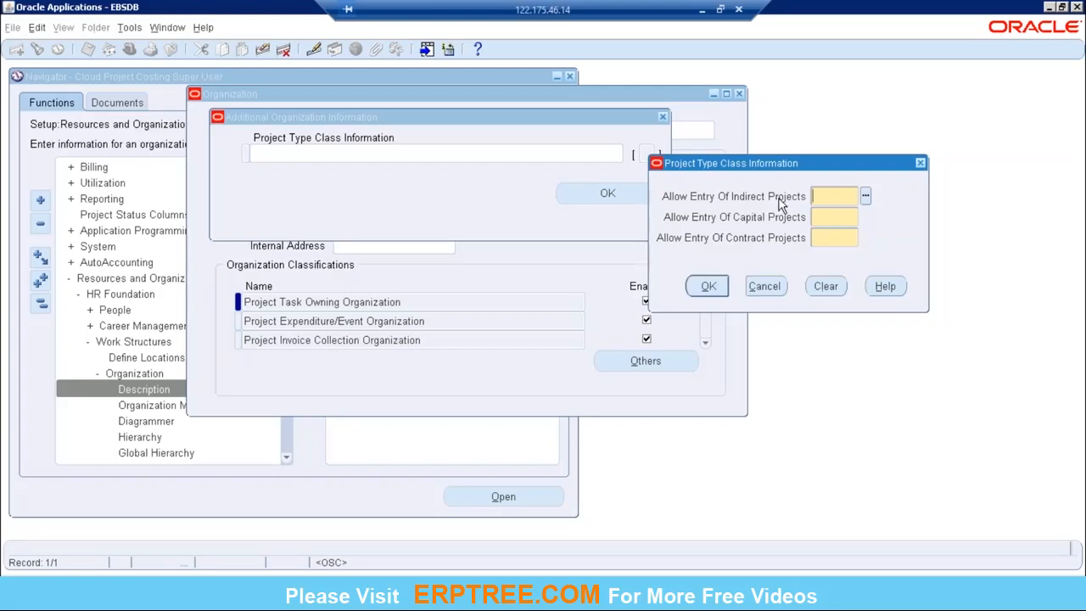
Step: Check EBS Finance Org against its listed classifications in rows 51 to 54 of the PA workbook in Excel
click(701, 15)
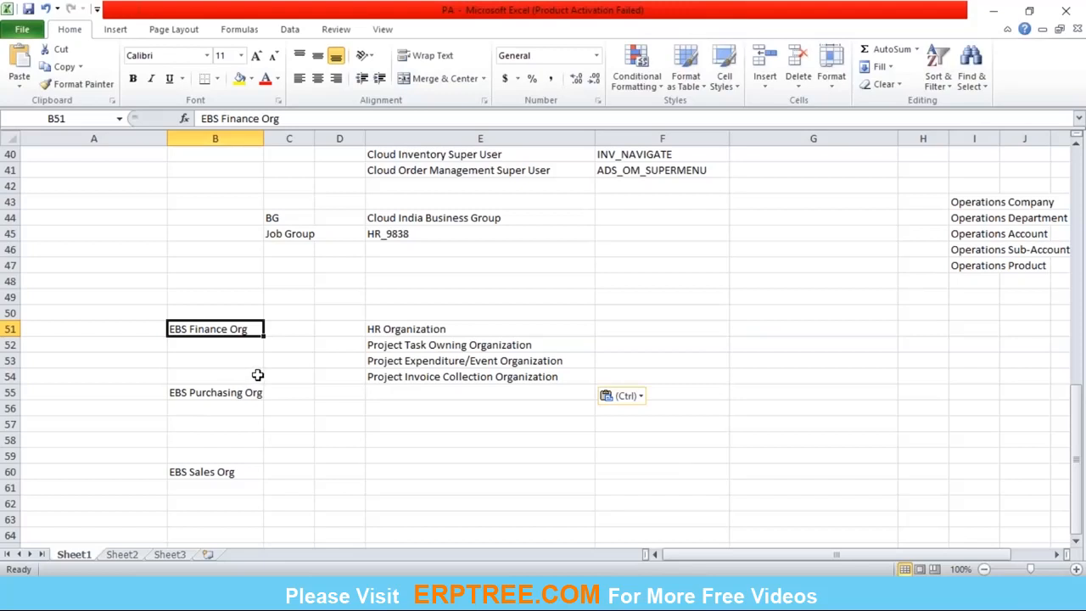
click(191, 341)
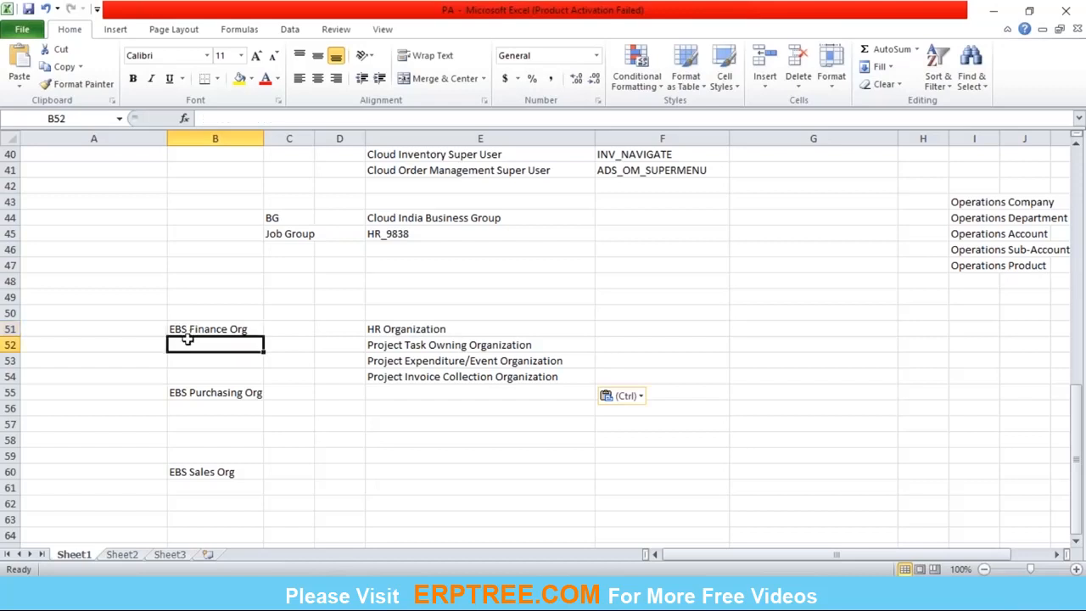
click(194, 330)
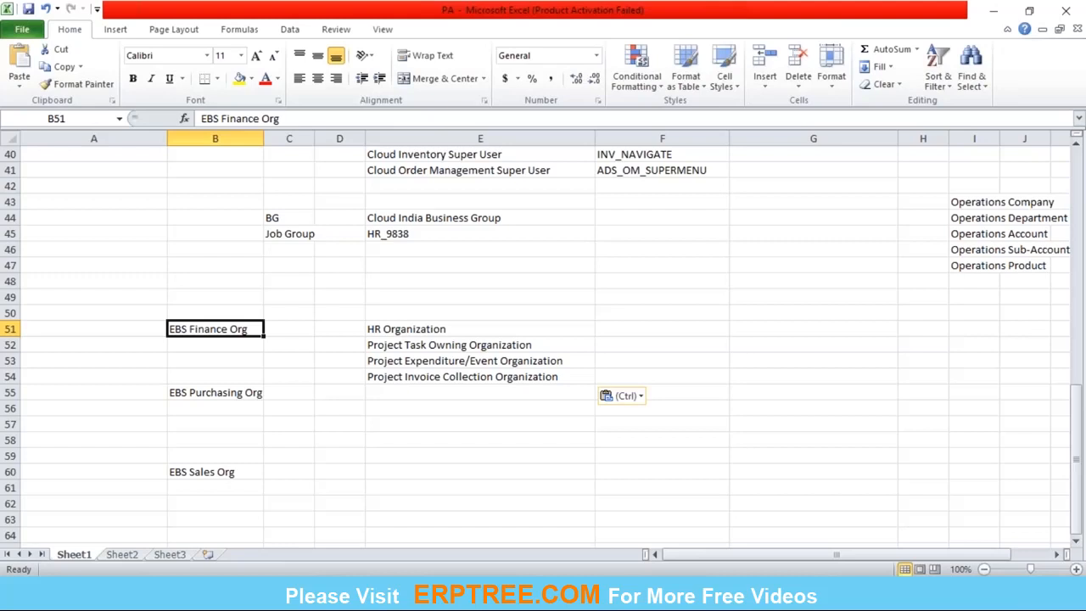
click(203, 344)
click(240, 330)
drag(240, 330, 429, 376)
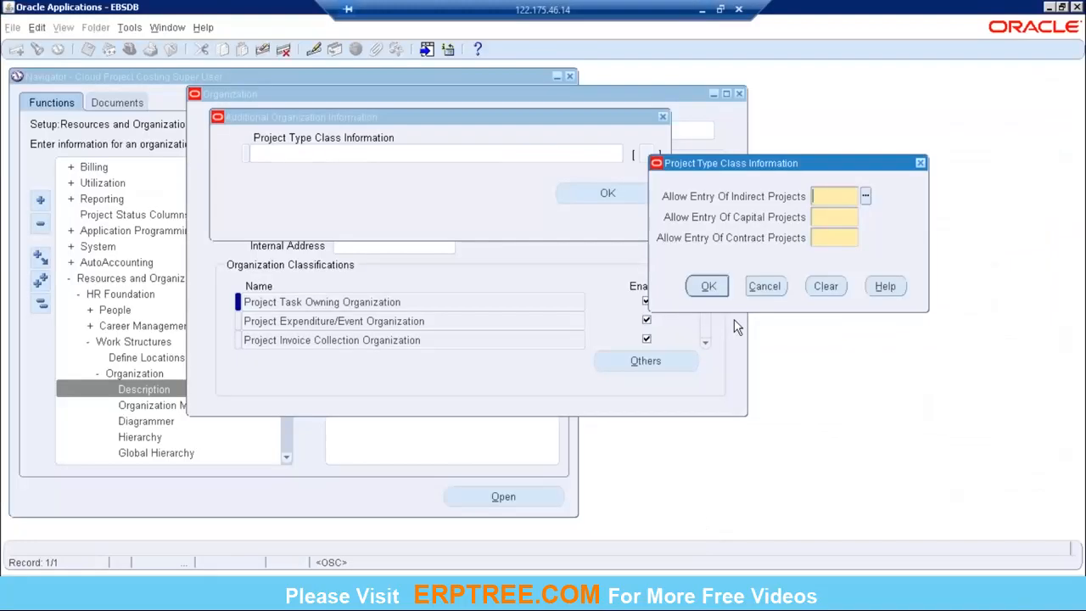
Step: View the choices for Allow Entry Of Indirect Projects and close the additional organization information without entering values
click(866, 199)
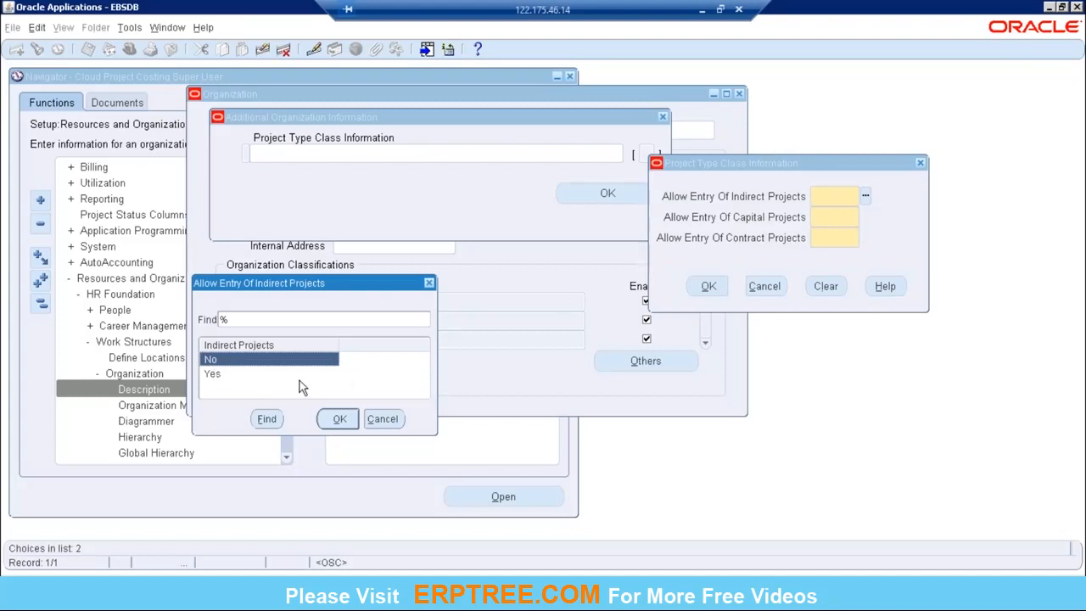
click(399, 424)
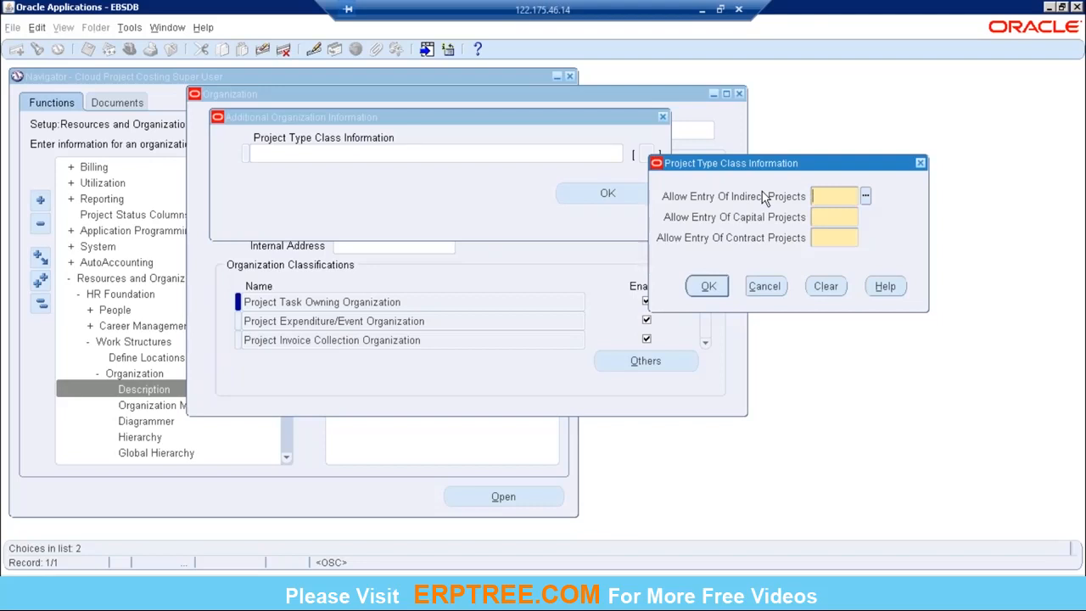
click(764, 286)
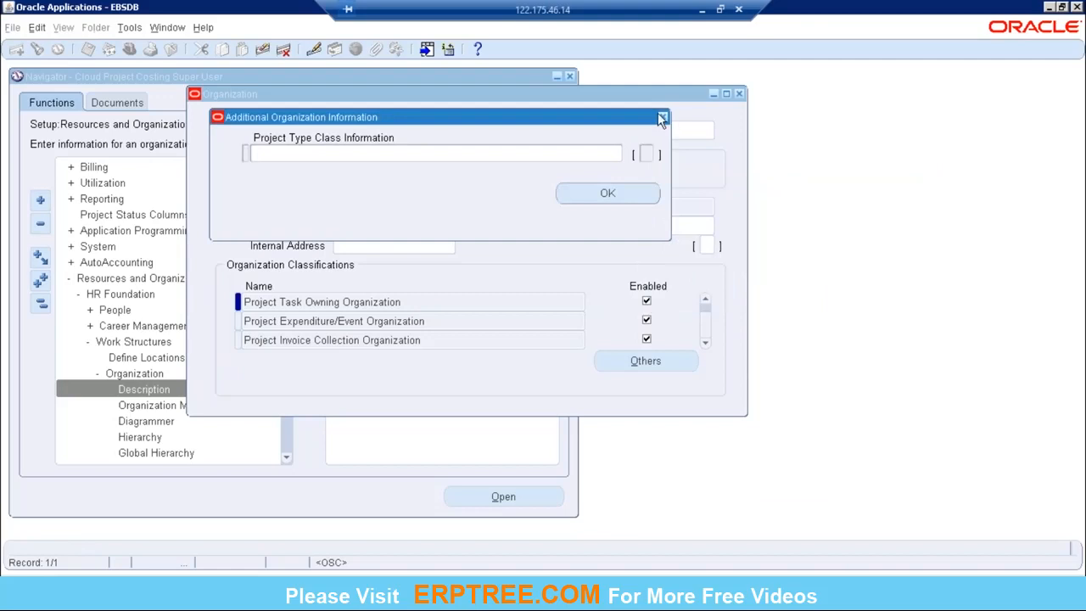
click(661, 117)
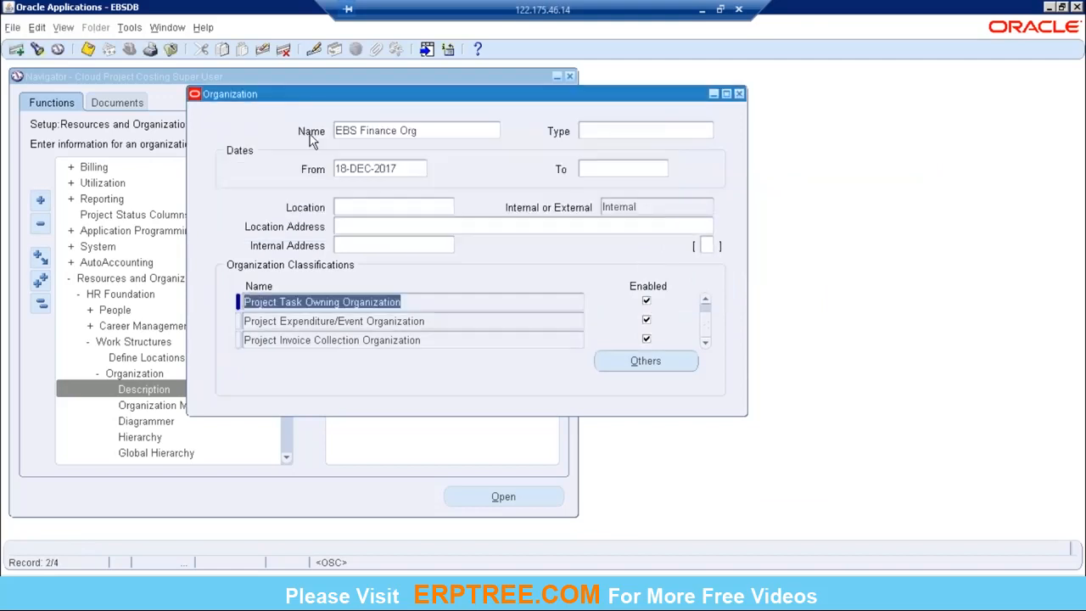
Step: Save EBS Finance Org and review its classification rows from HR Organization to Project Invoice Collection Organization
click(88, 51)
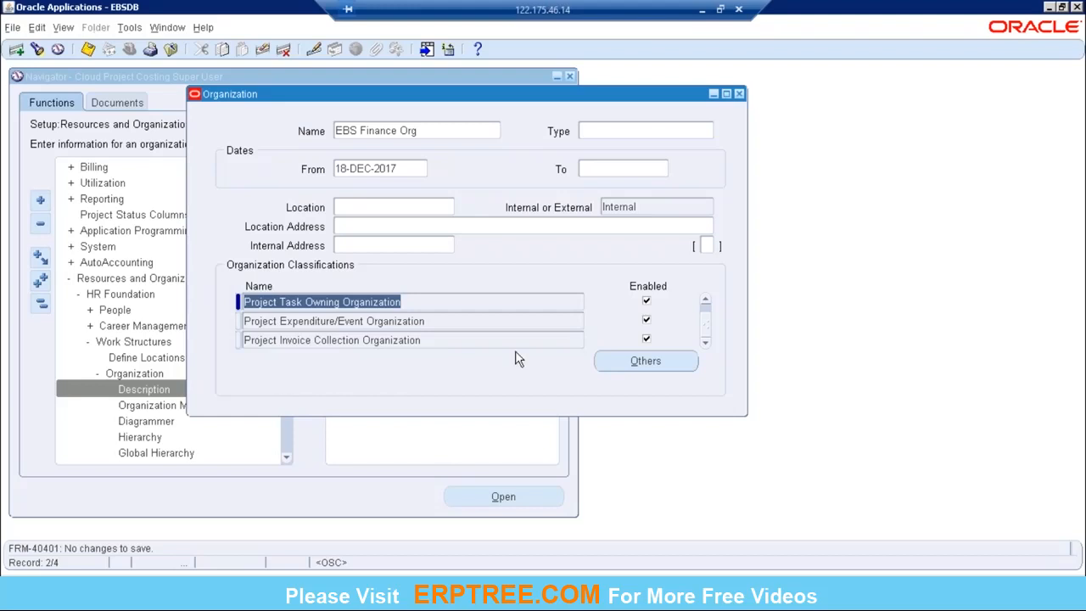
click(704, 301)
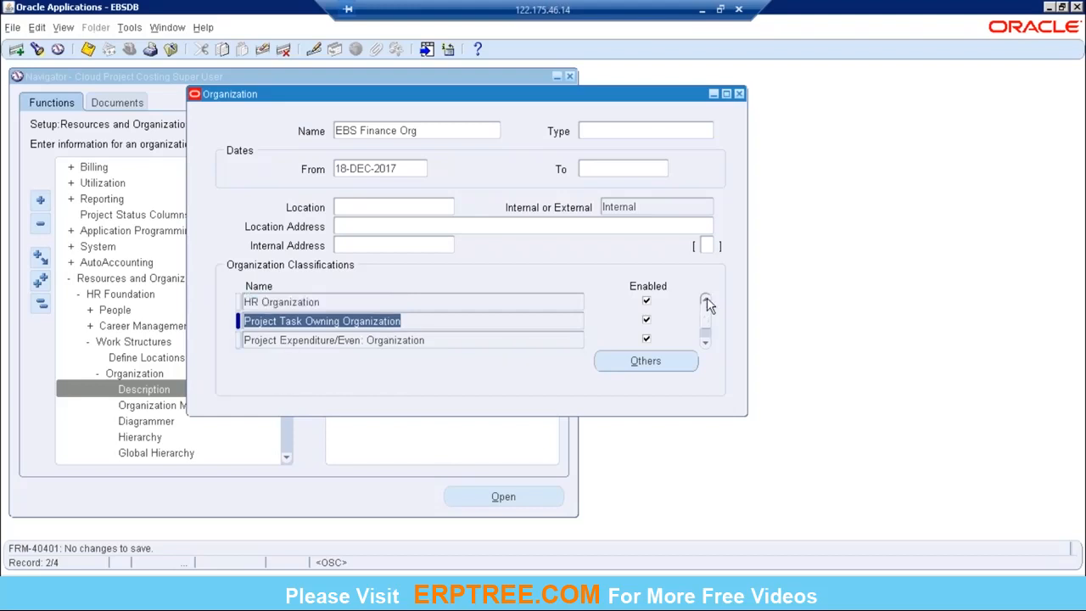
click(705, 342)
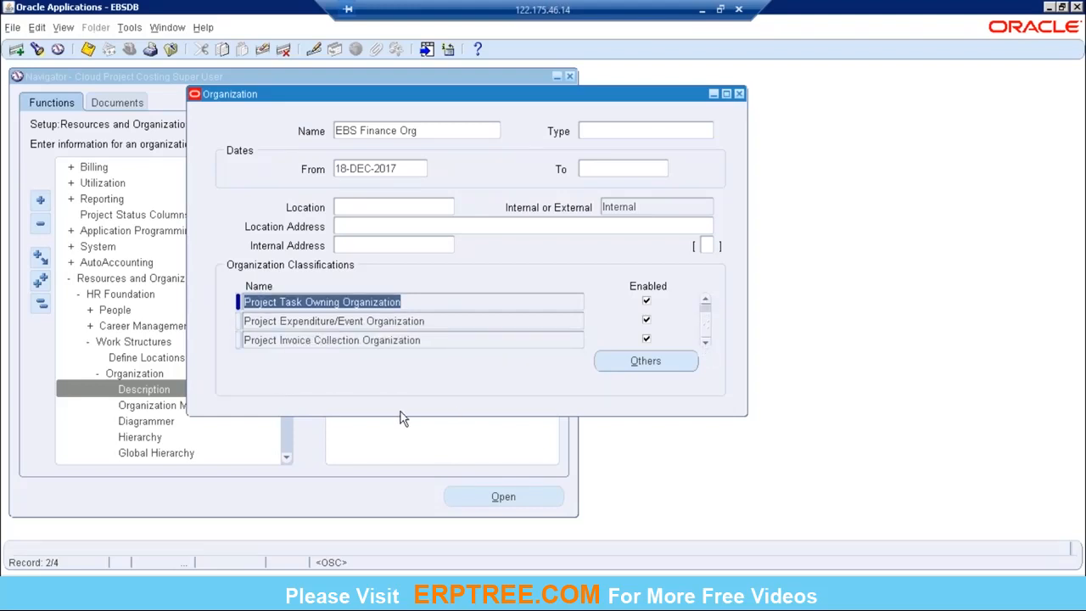
Step: Check the empty classification cell beside EBS Purchasing Org in the PA workbook in Excel and return to the Organization form
click(701, 10)
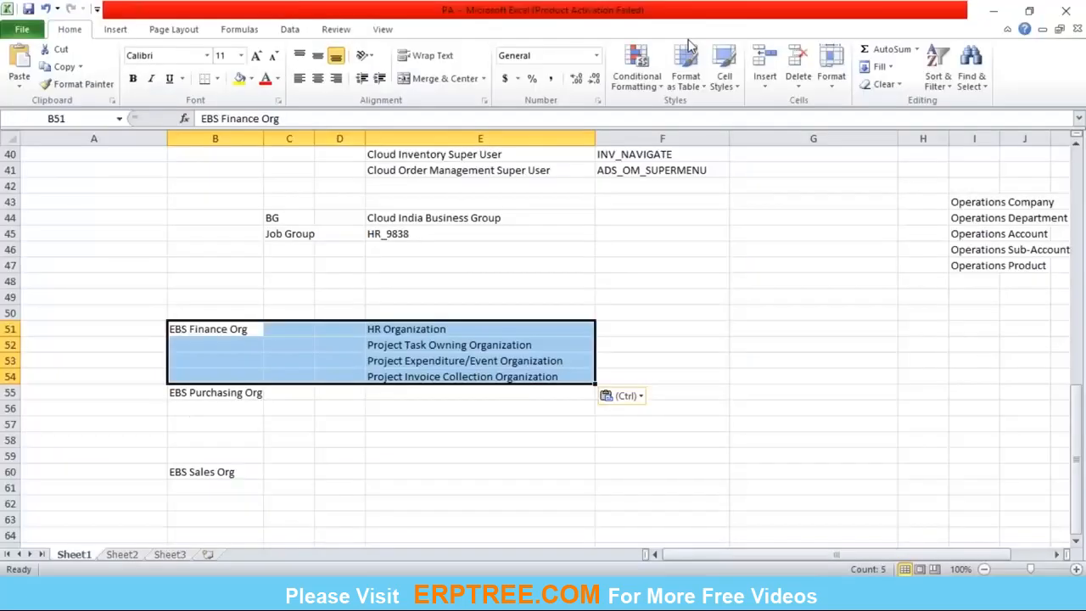
click(433, 424)
click(425, 397)
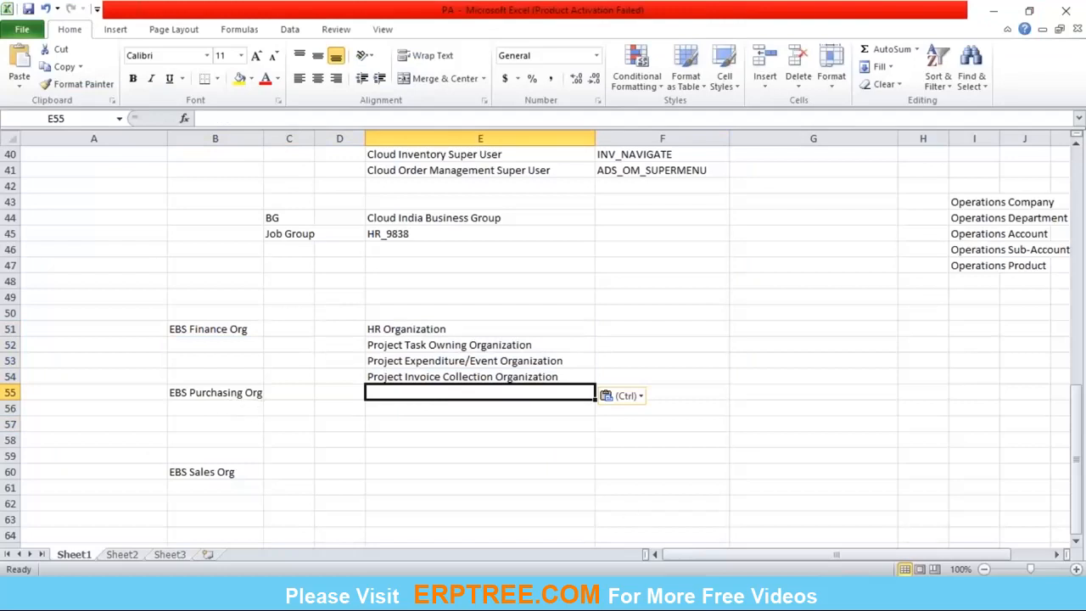
click(637, 596)
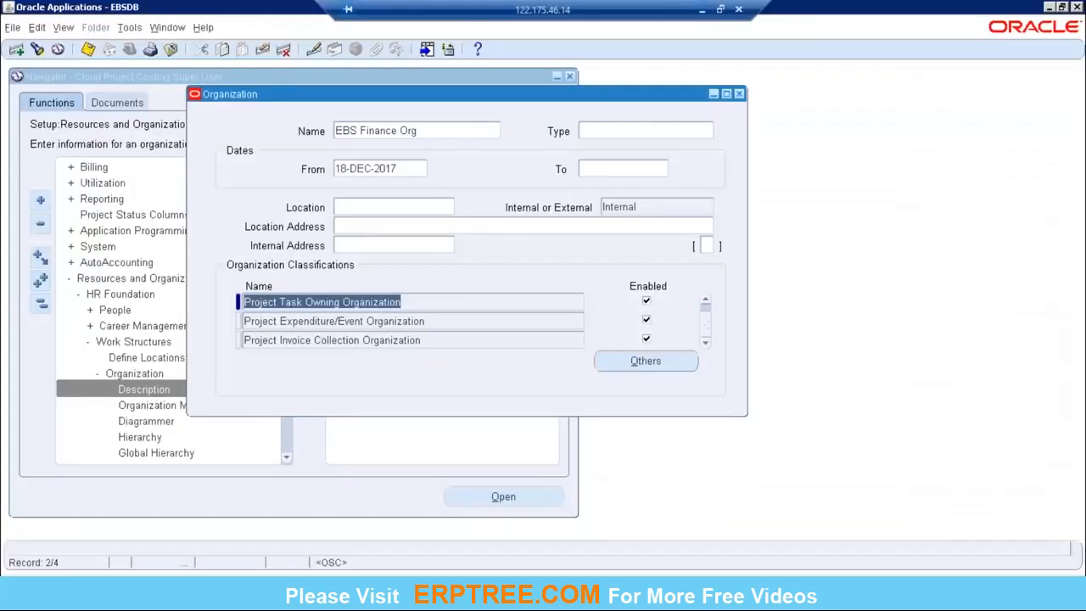
Step: Recheck EBS Finance Org's classification list from its first row and save the organization again
click(704, 301)
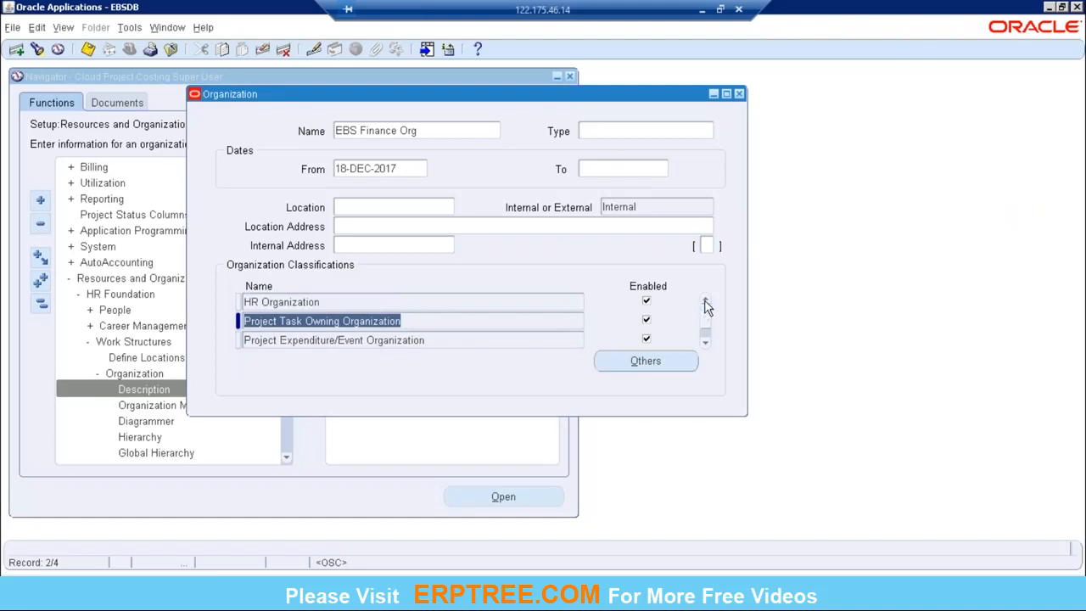
click(704, 342)
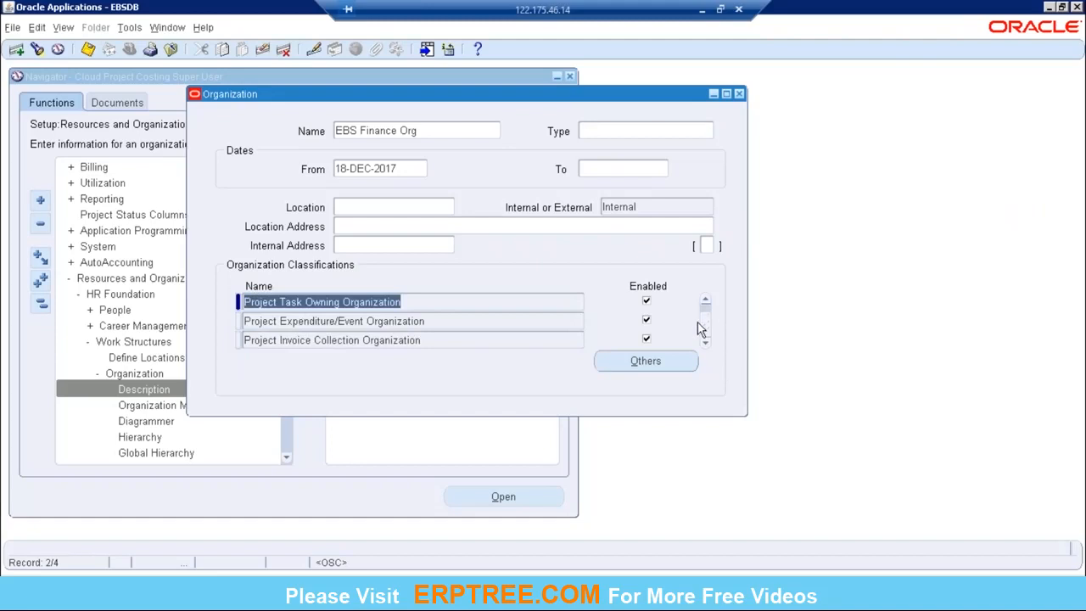
click(88, 49)
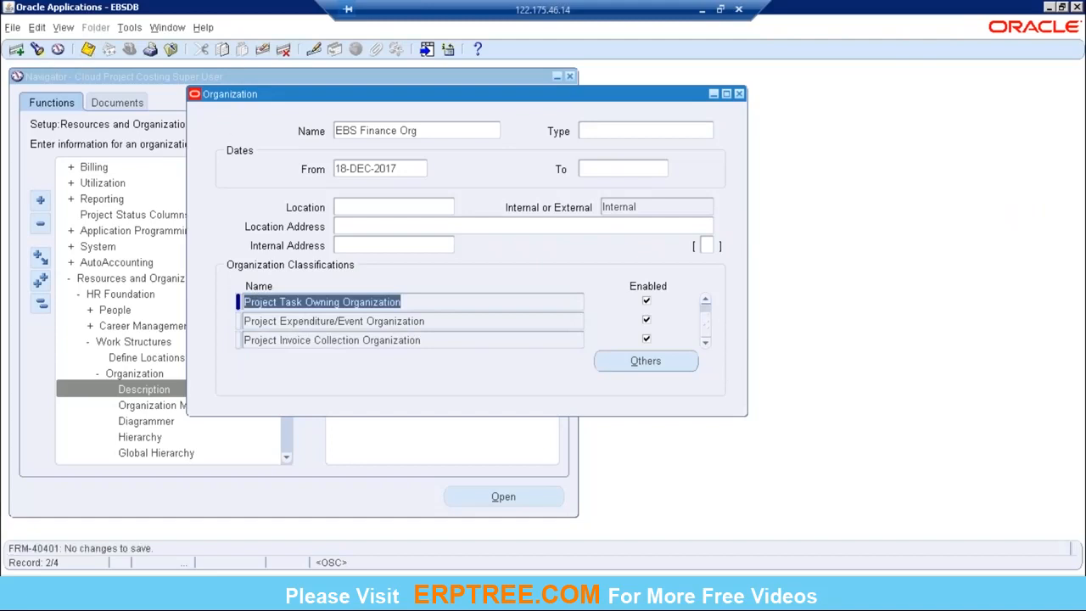
Step: View the blank organization record following EBS Finance Org and return to the EBS Finance Org record
click(400, 136)
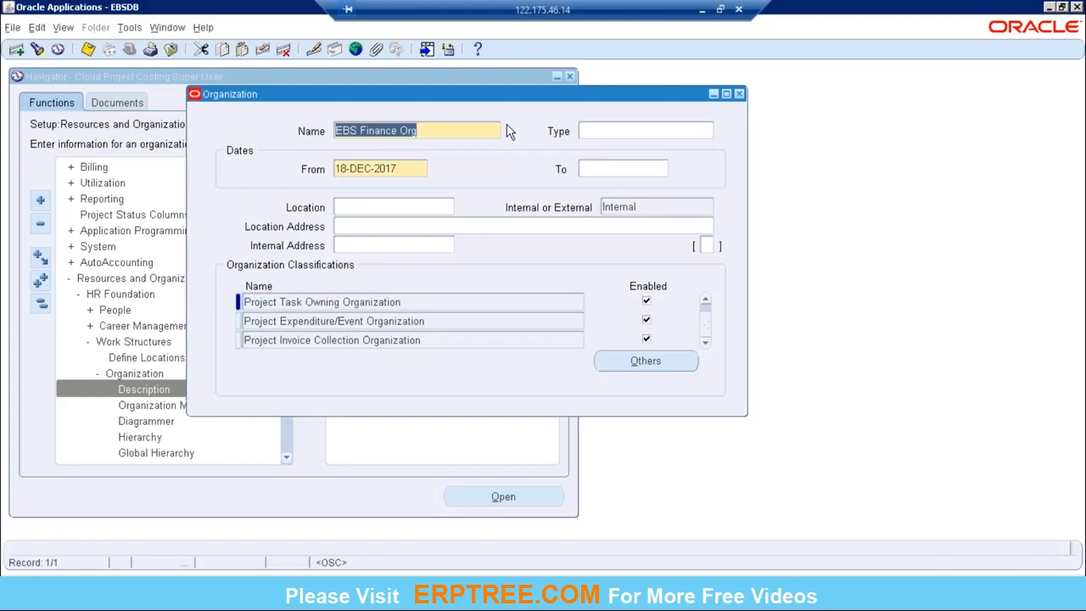
key(Down)
key(Down)
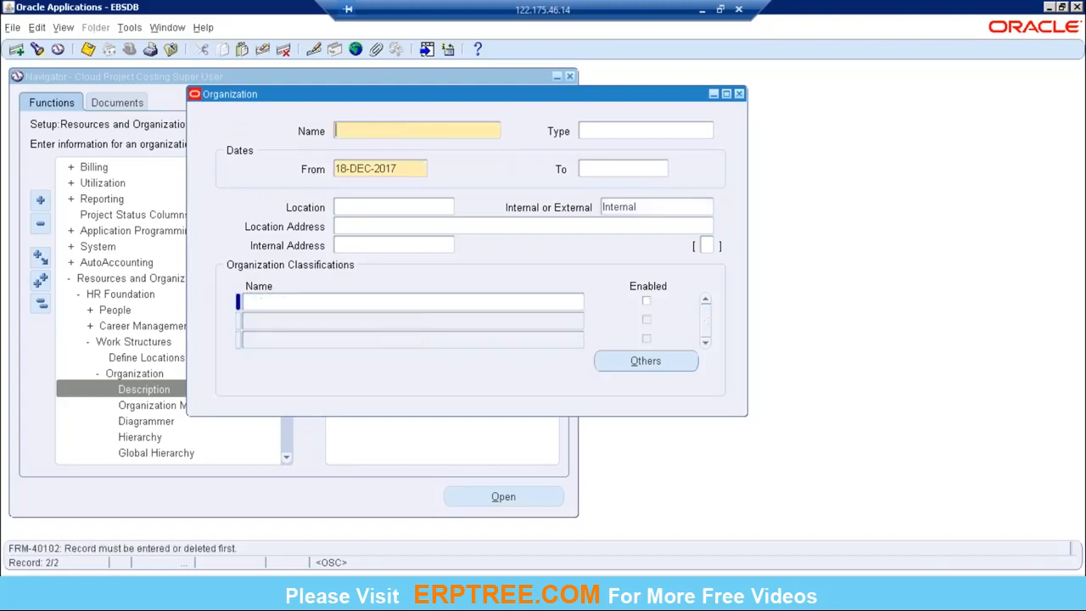
key(Up)
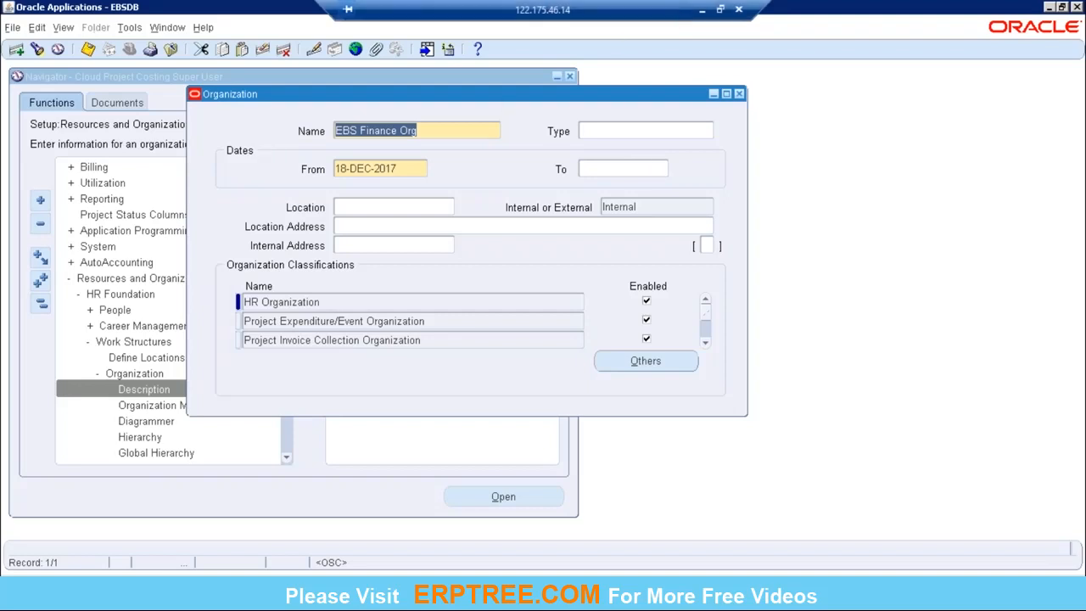
Step: Compare the EBS Purchasing Org entry in row 55 of the PA workbook in Excel with EBS Finance Org's classifications in rows 51 to 54
click(701, 9)
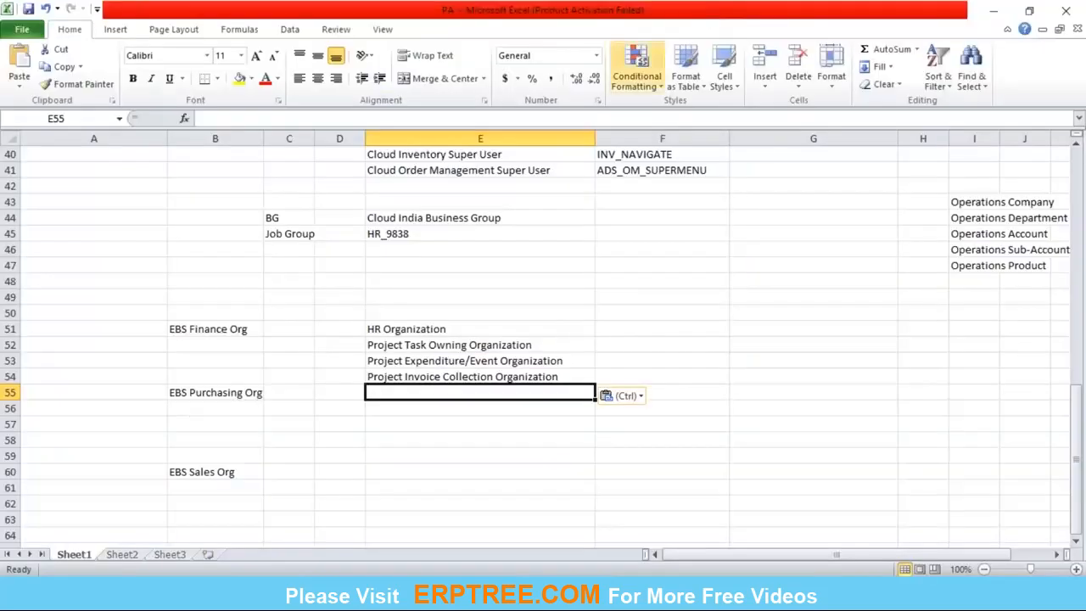
click(222, 397)
click(213, 331)
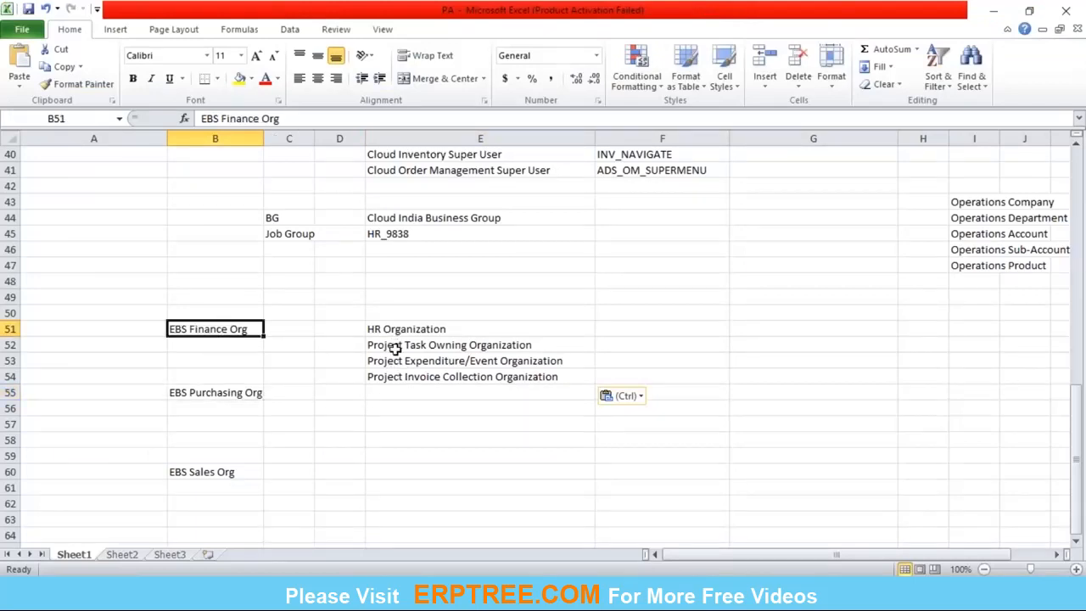
drag(396, 343, 400, 376)
click(241, 397)
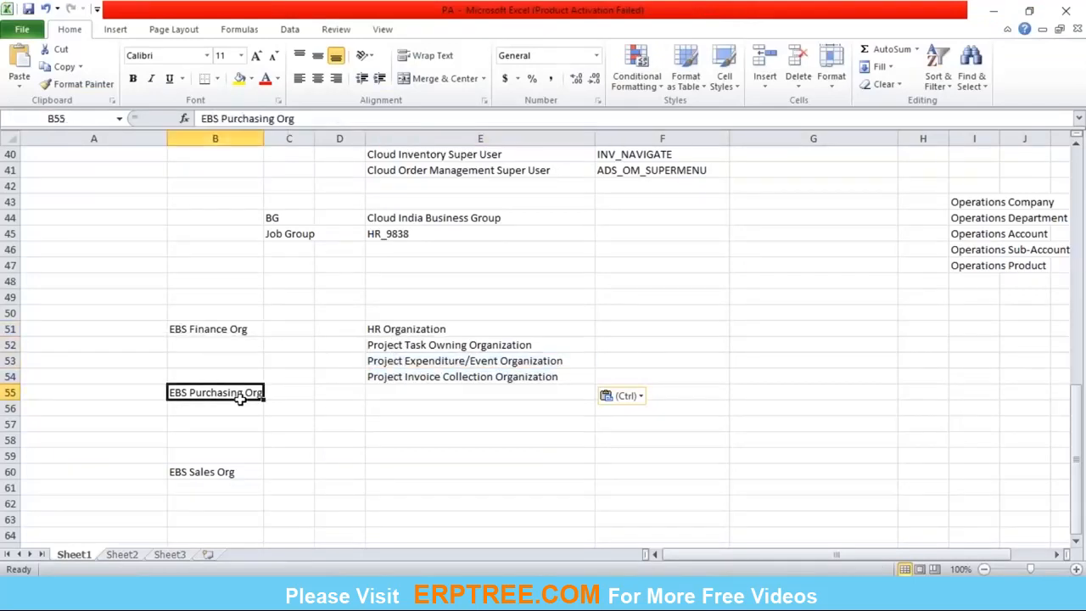
click(394, 378)
click(395, 343)
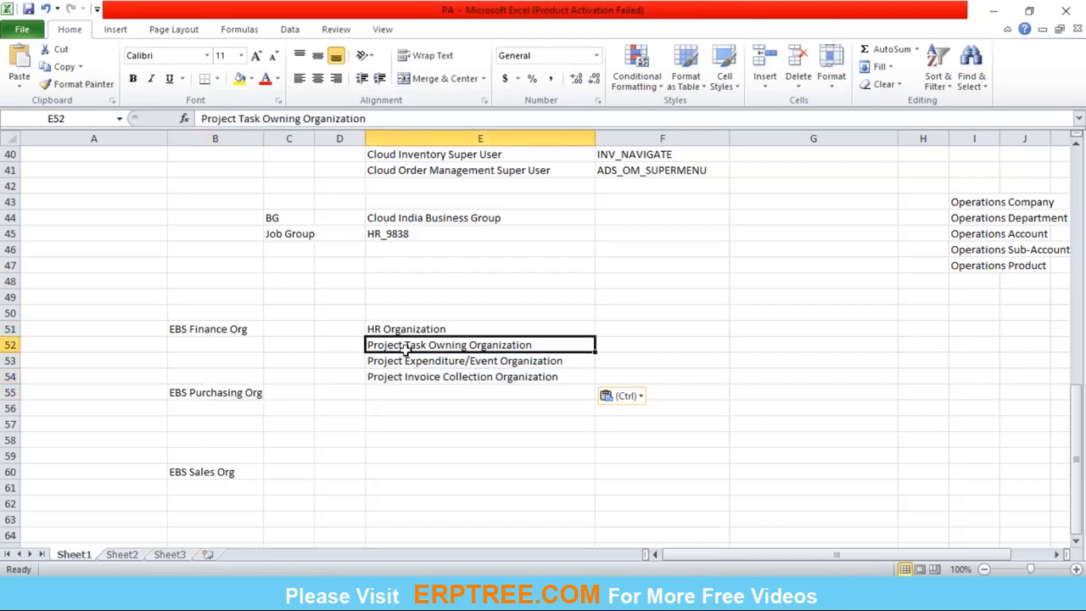
drag(406, 361, 386, 330)
click(238, 394)
click(369, 398)
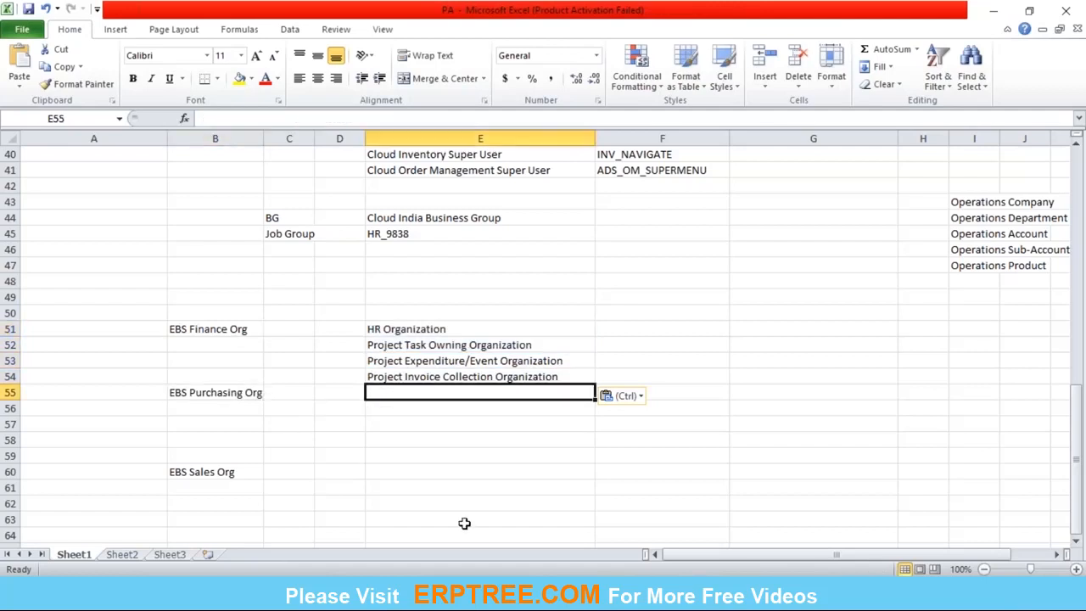